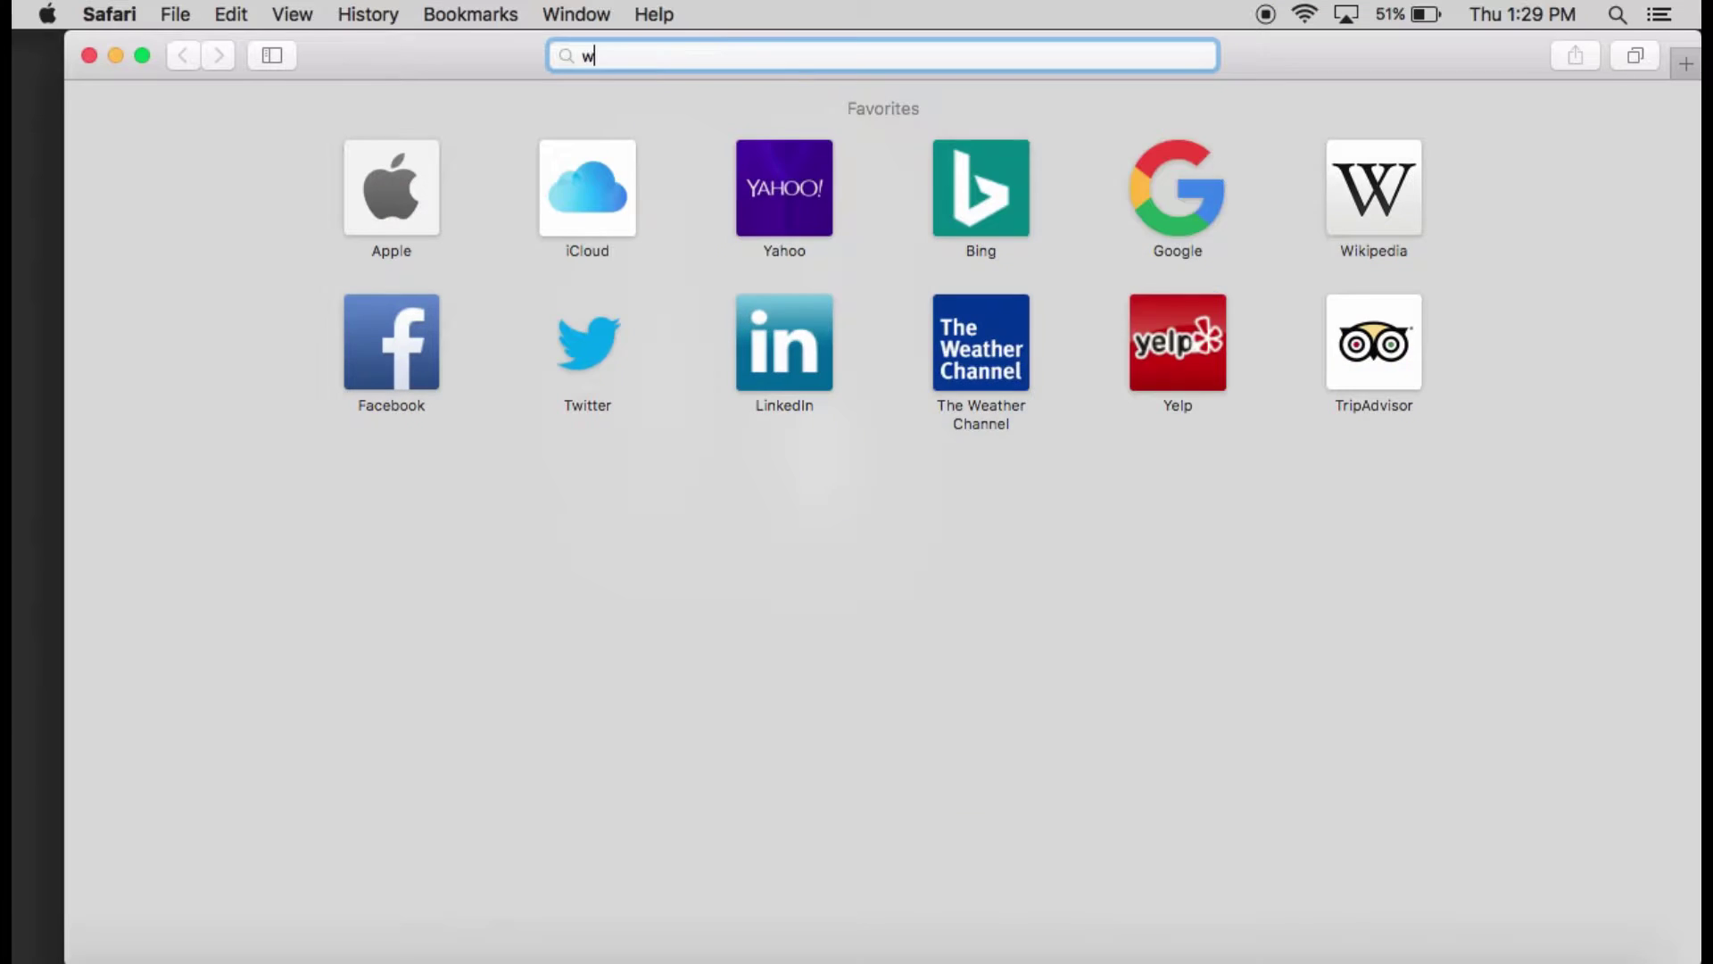
type("ww.hp")
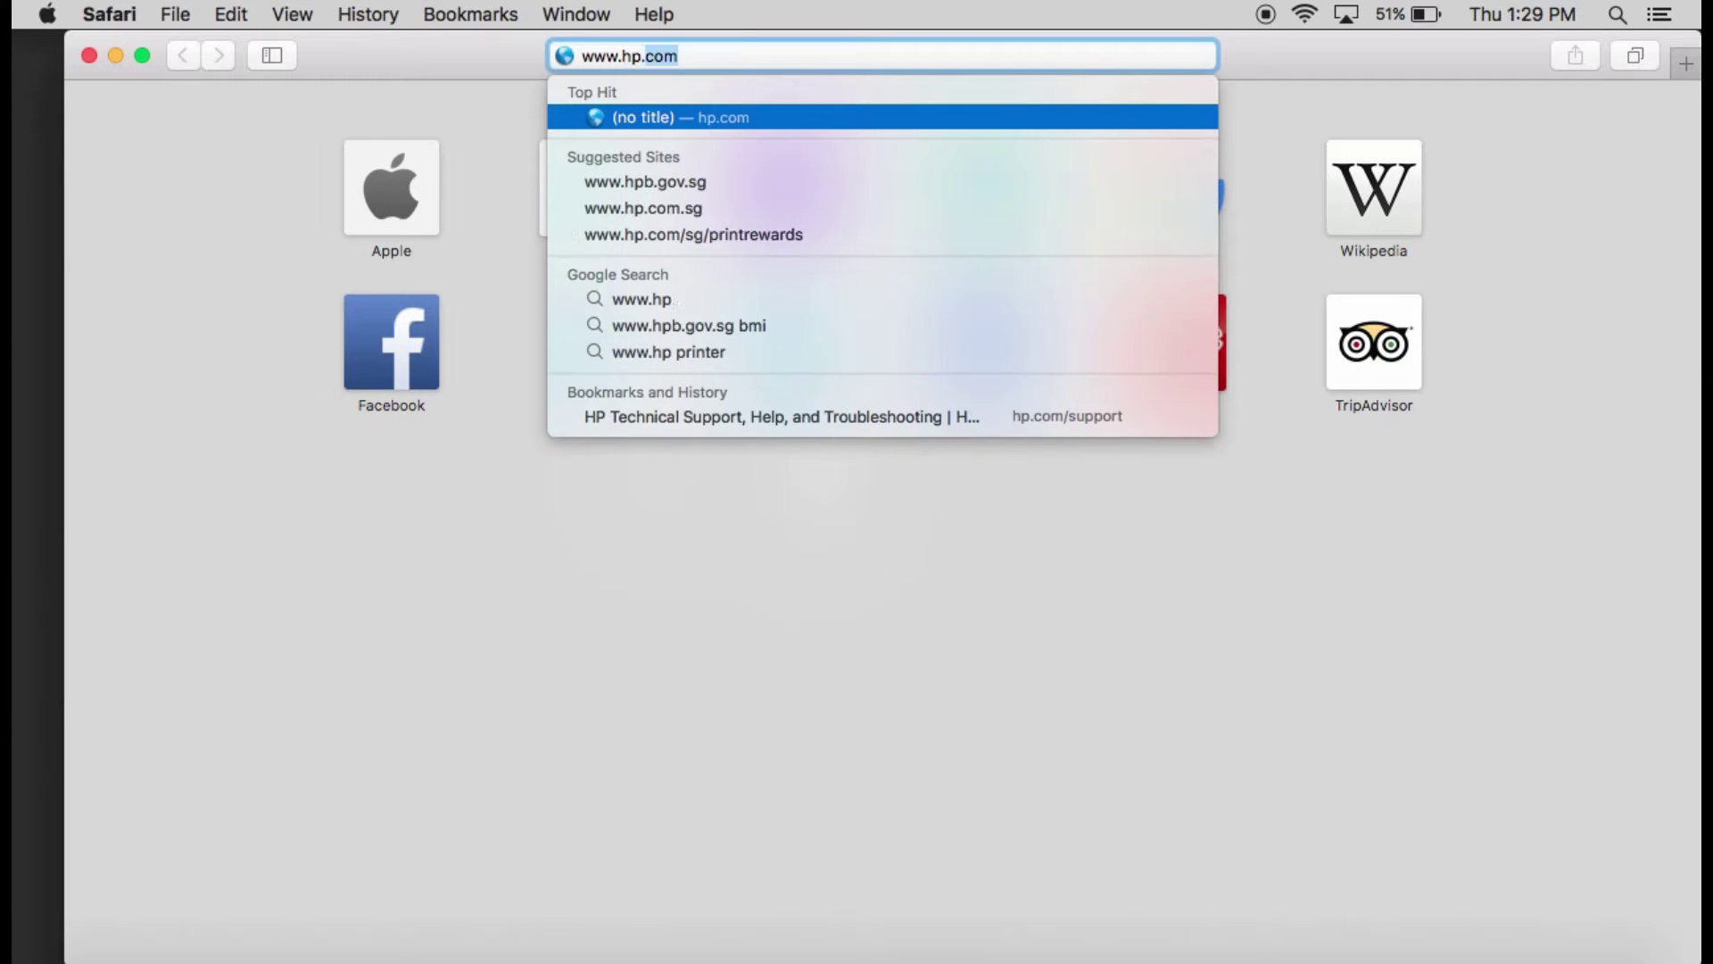
type(".com")
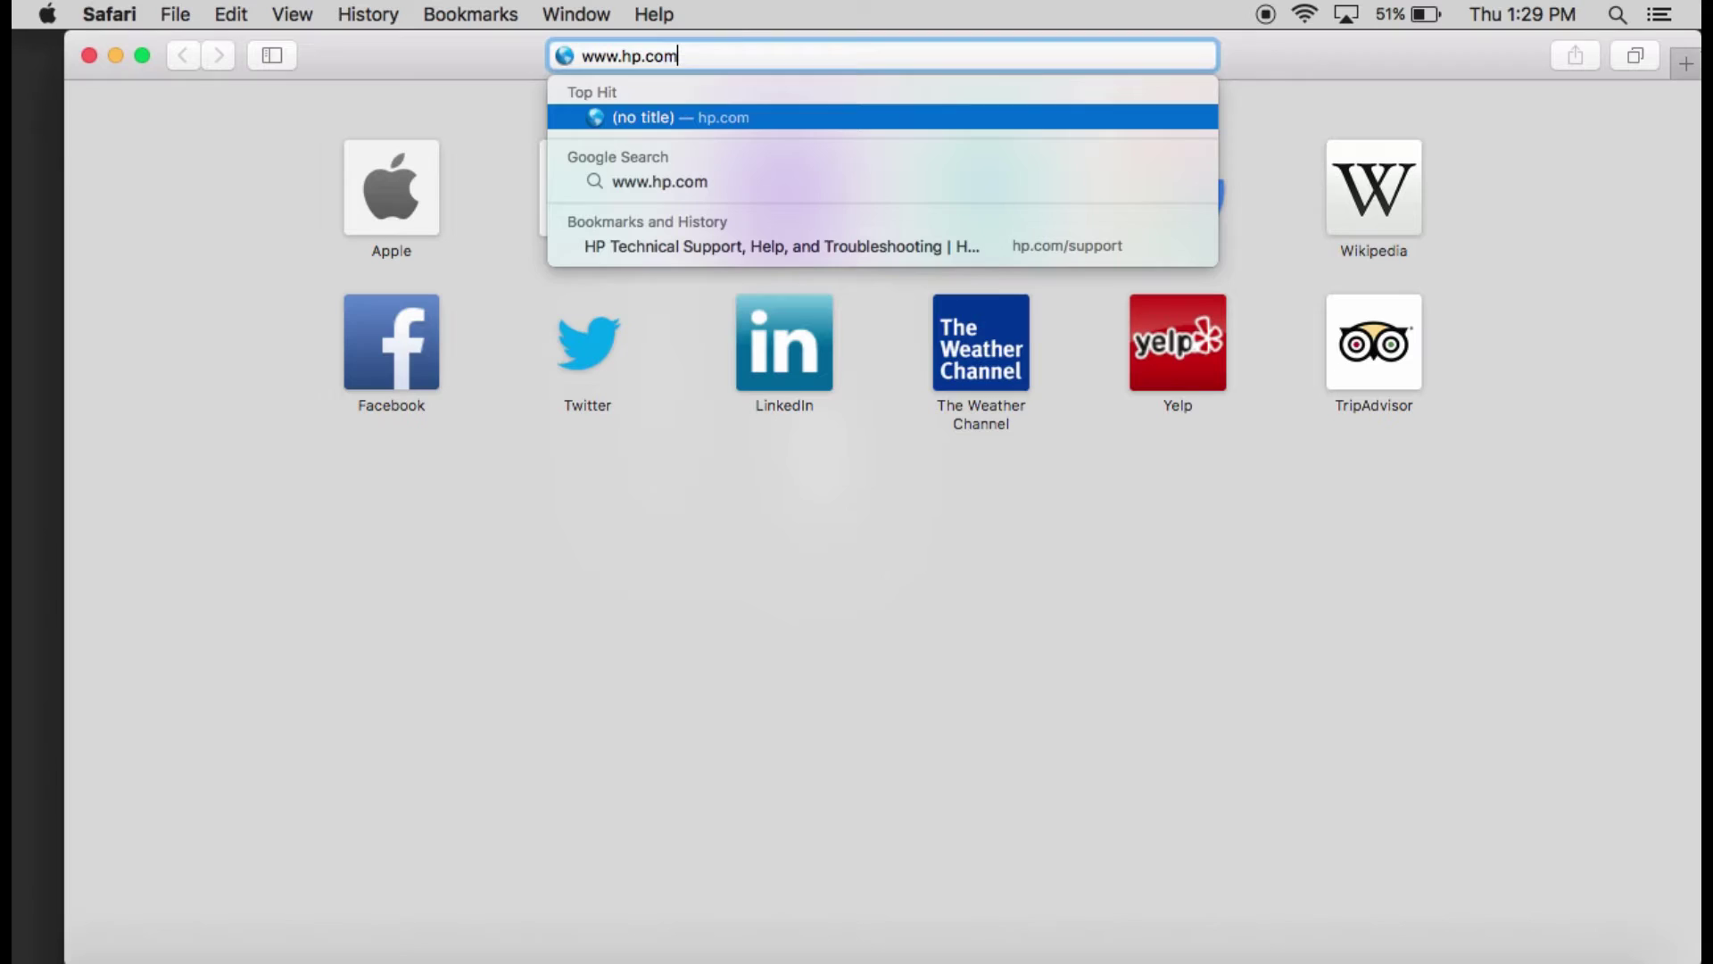
key("Return")
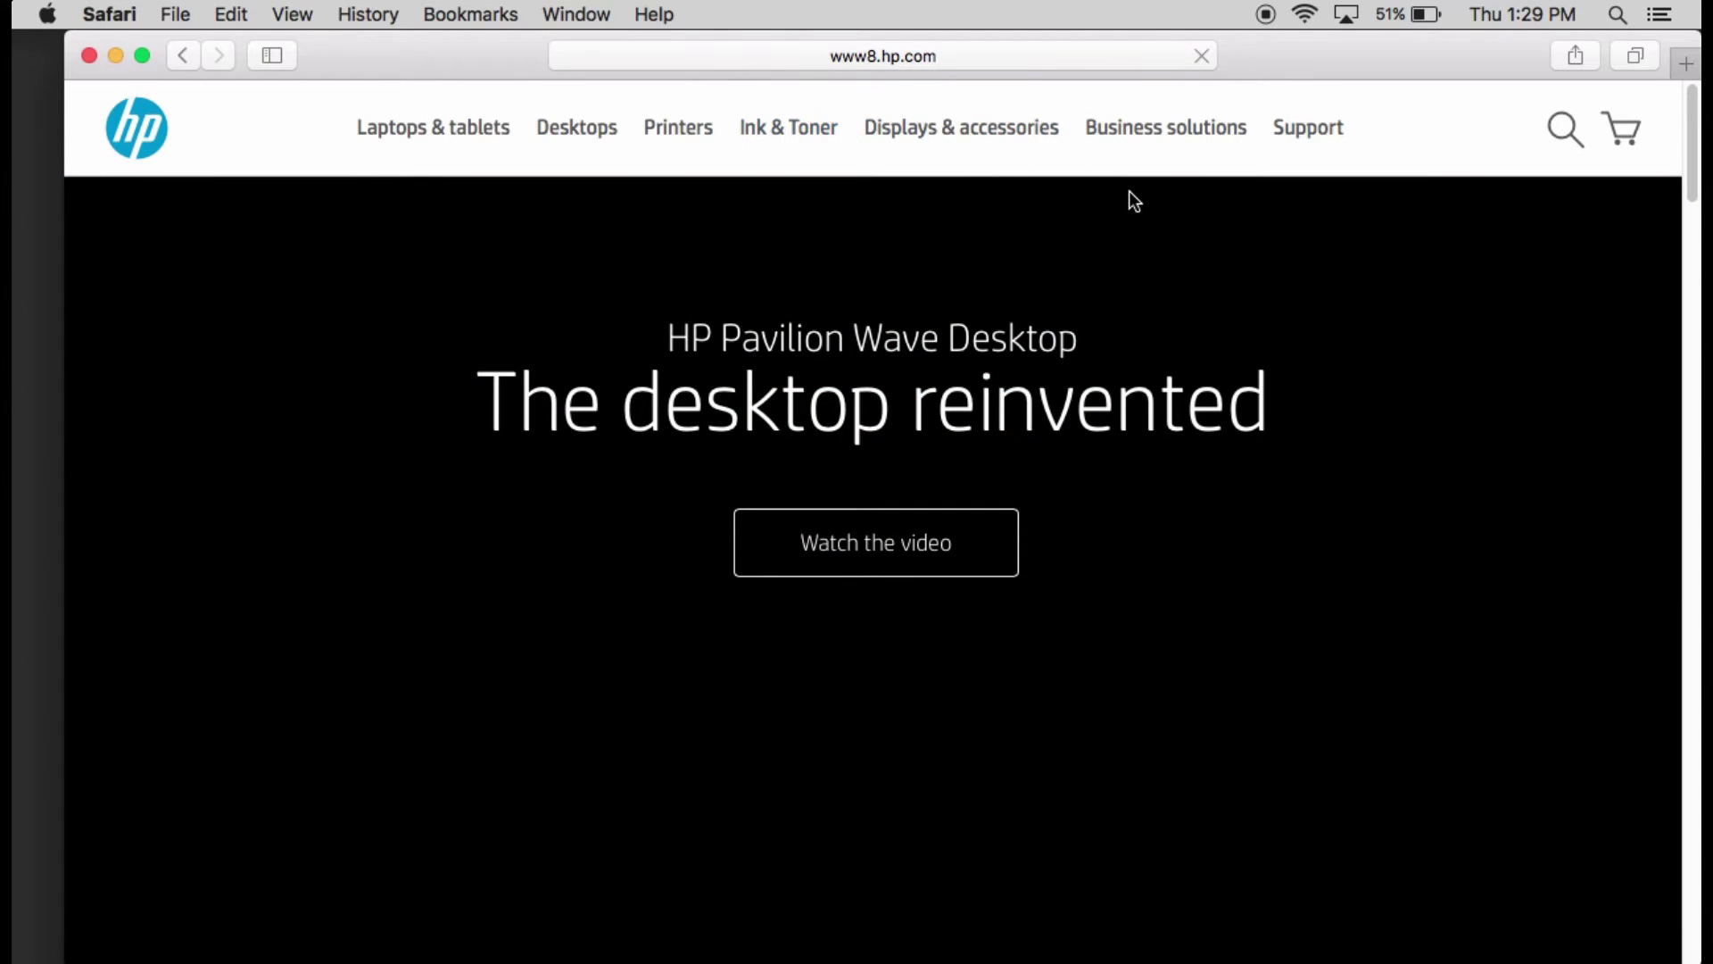
mouse_move(1307, 128)
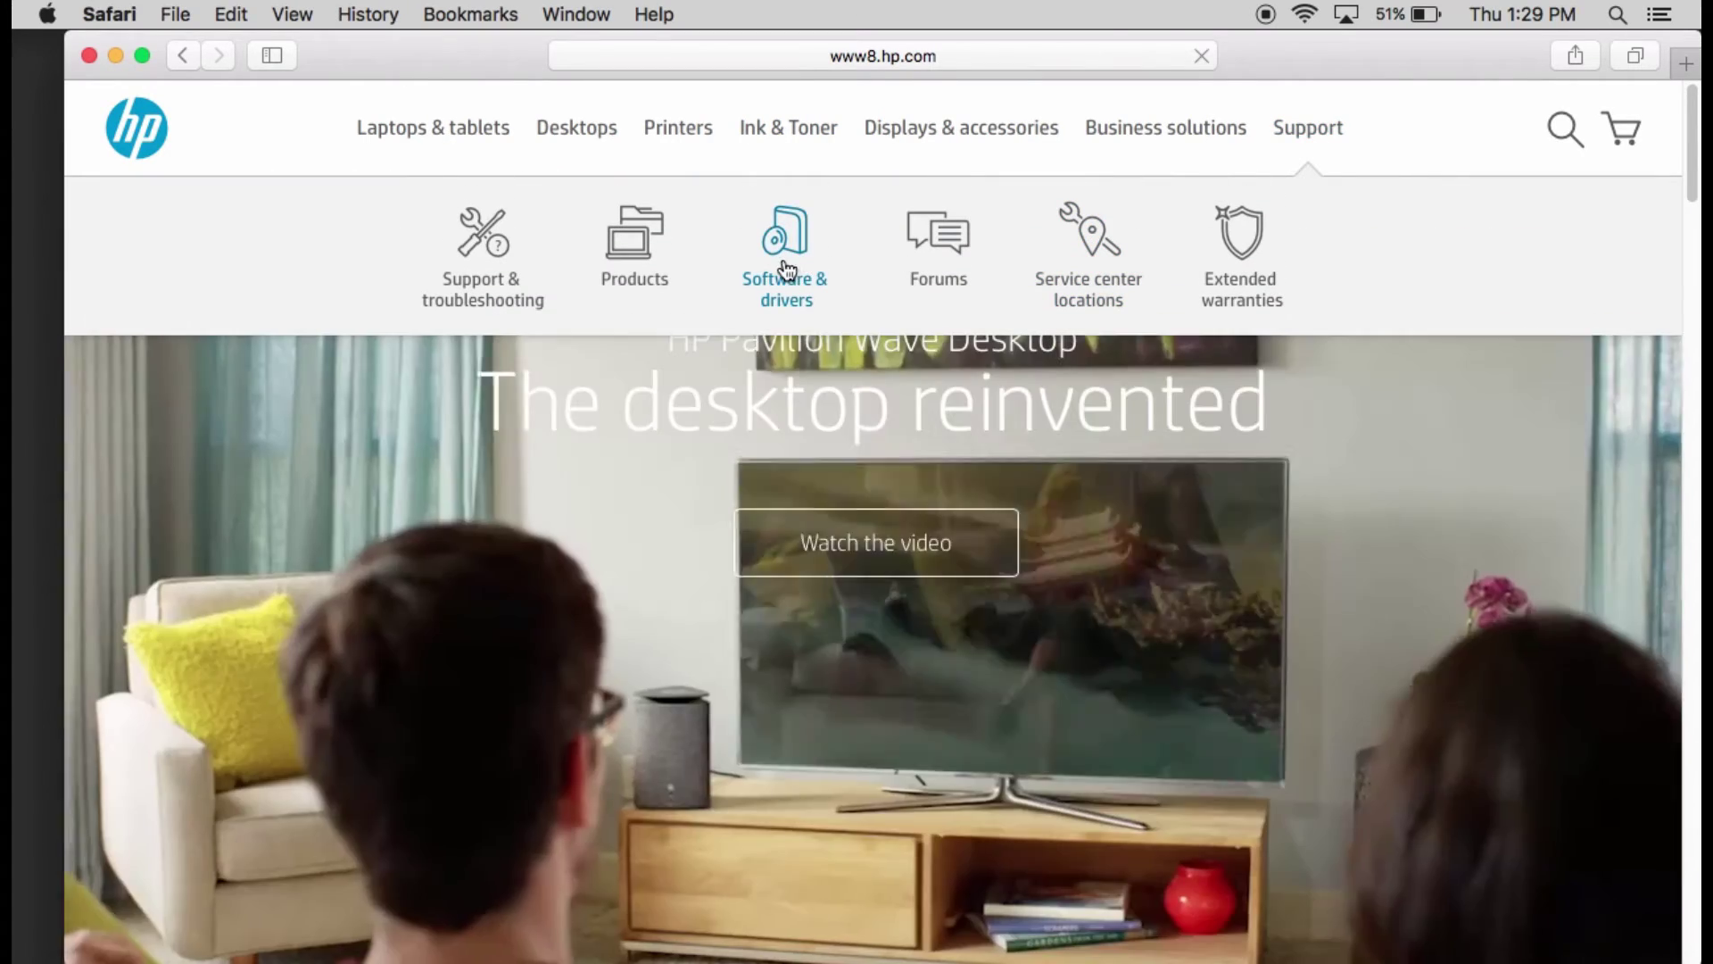
- Search HP Software & drivers for 'officejet pro 6975' to show its driver results
left_click(786, 268)
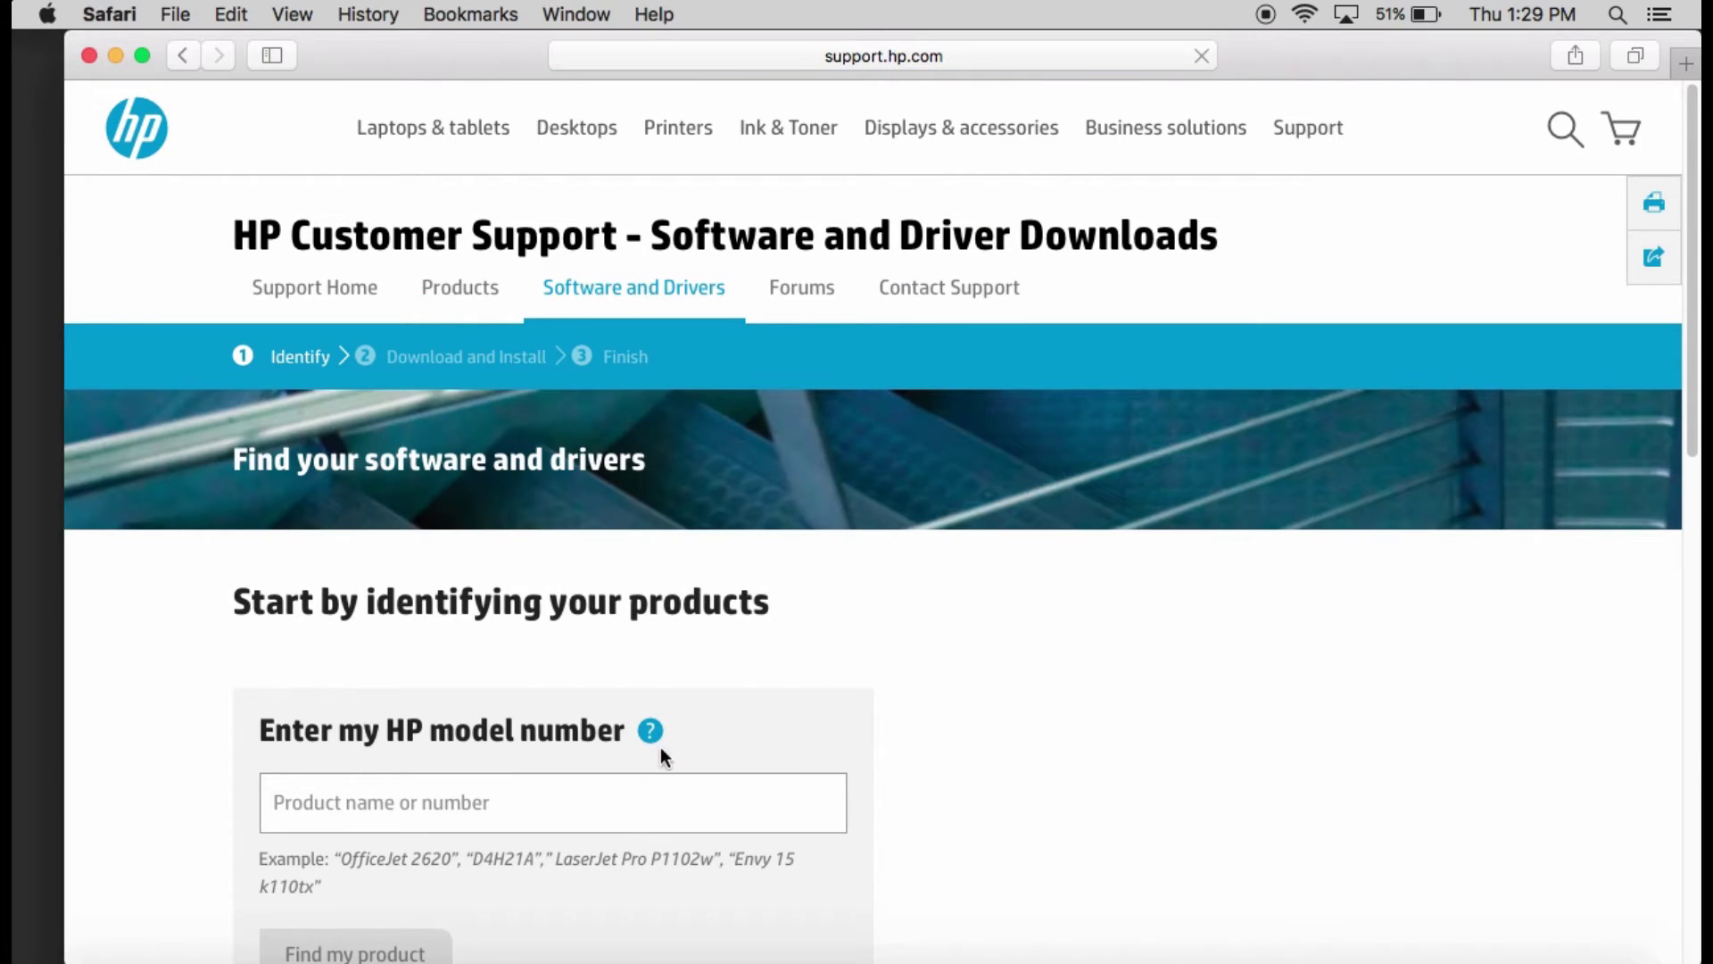
left_click(619, 801)
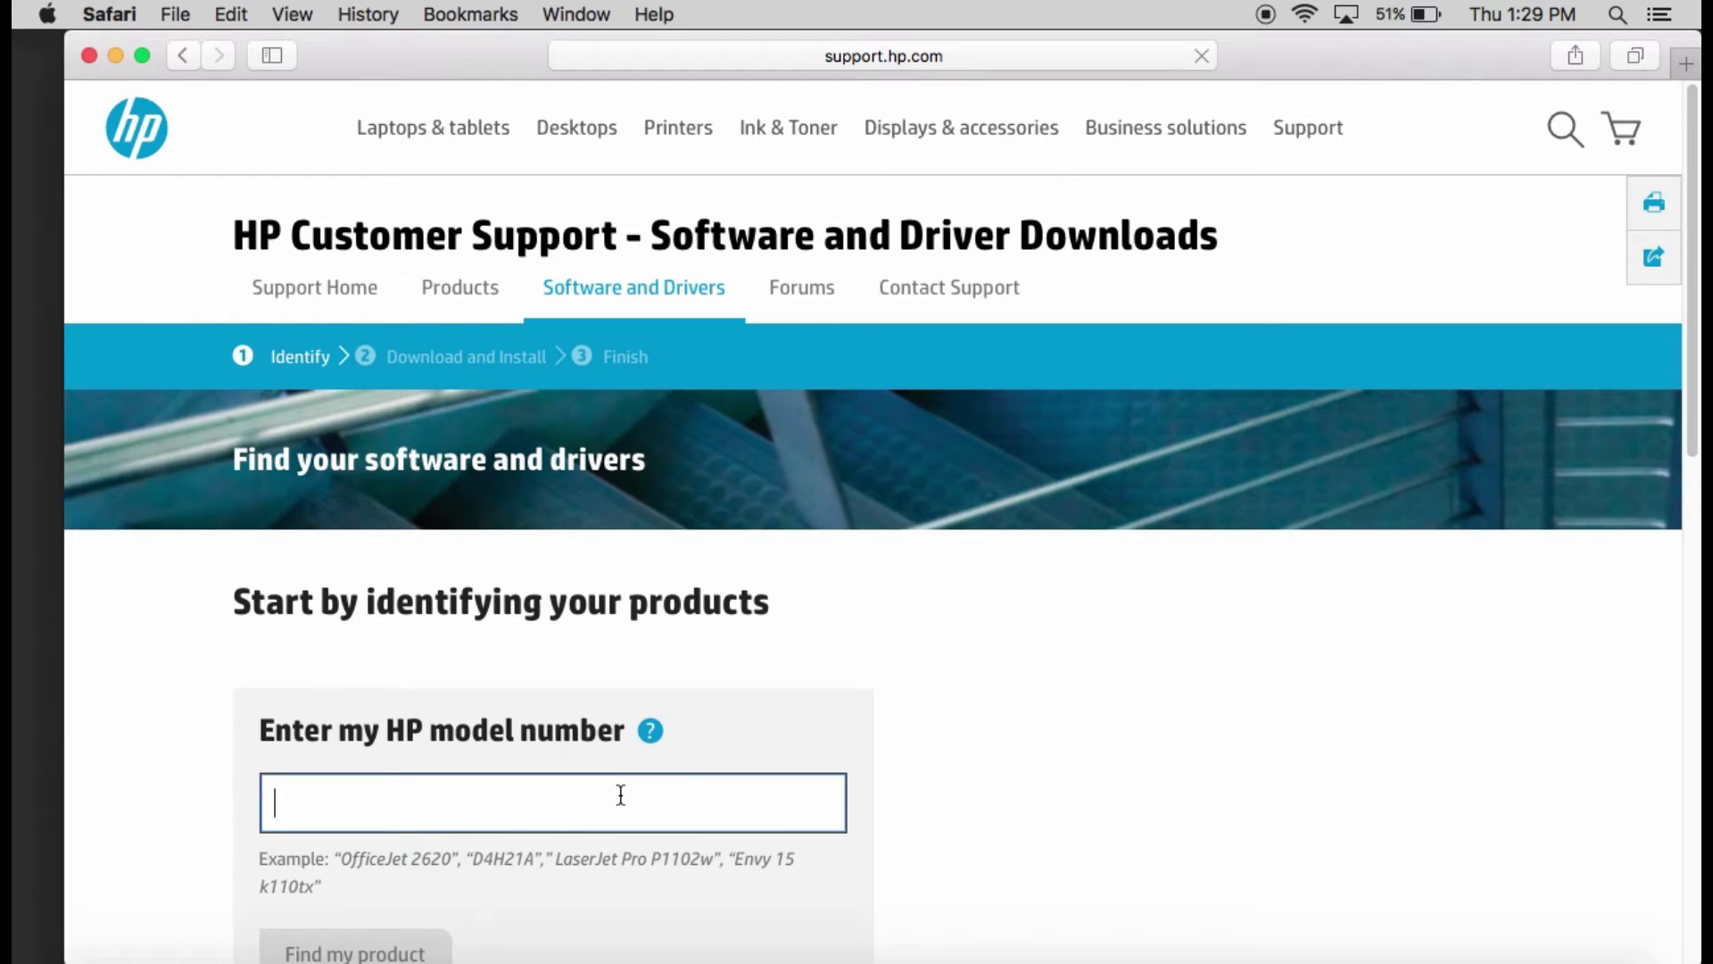
type("office")
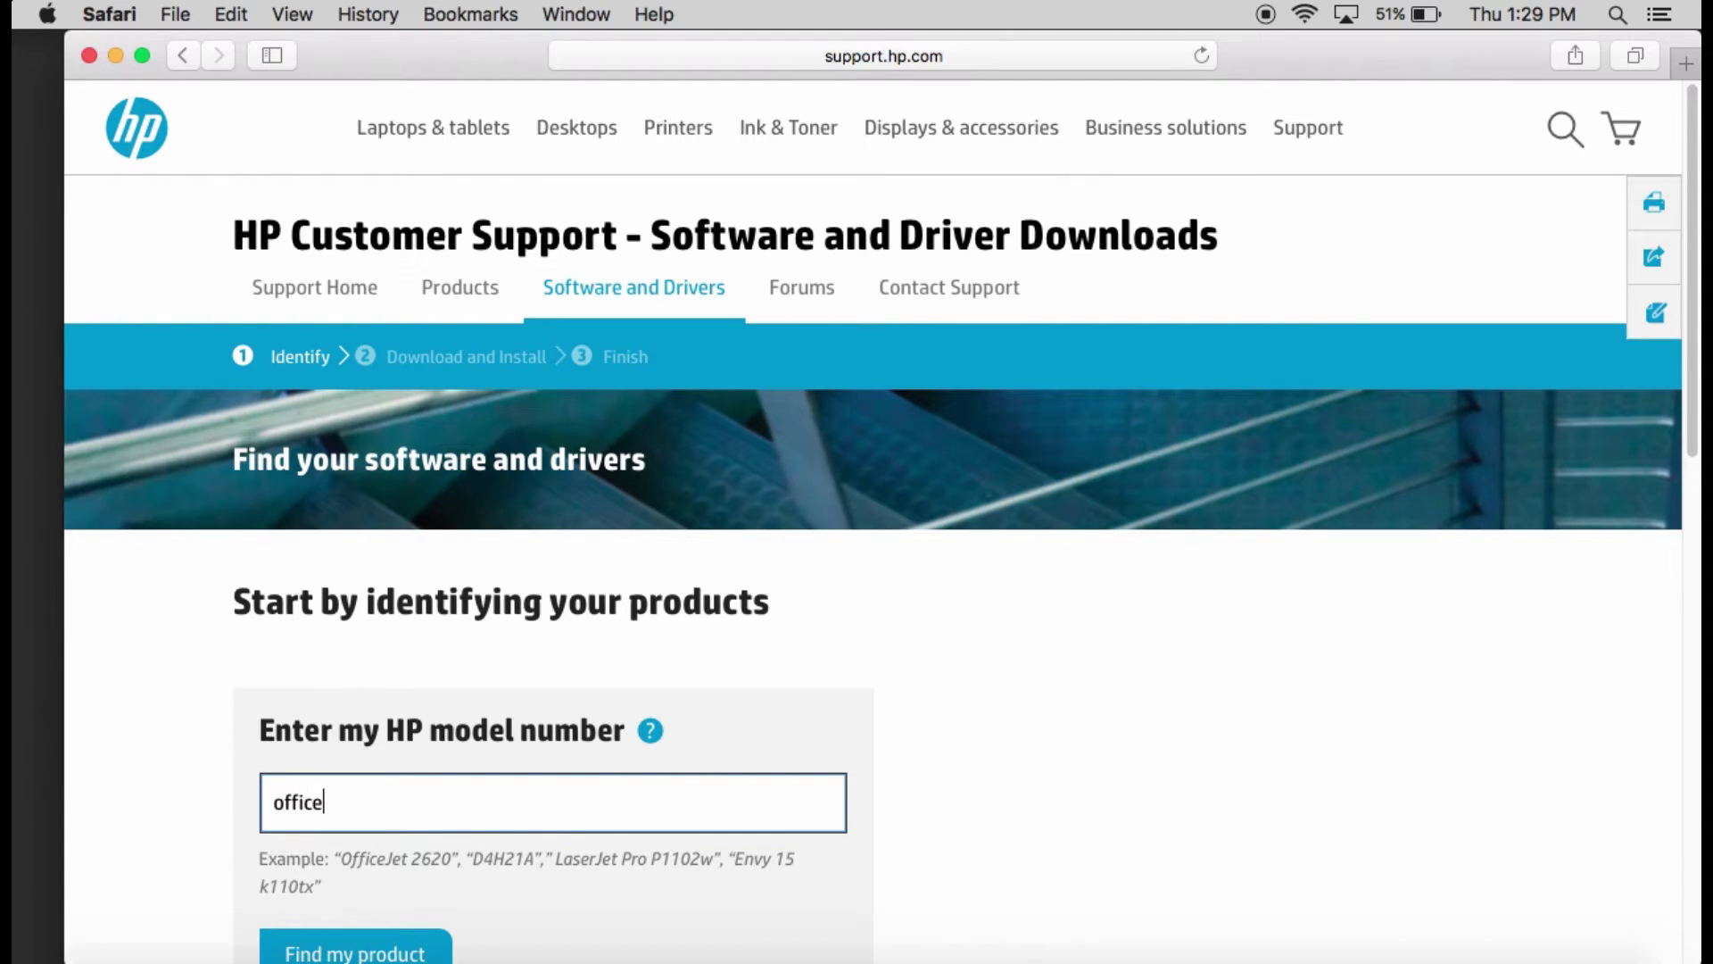
type("jet pro ")
type("69")
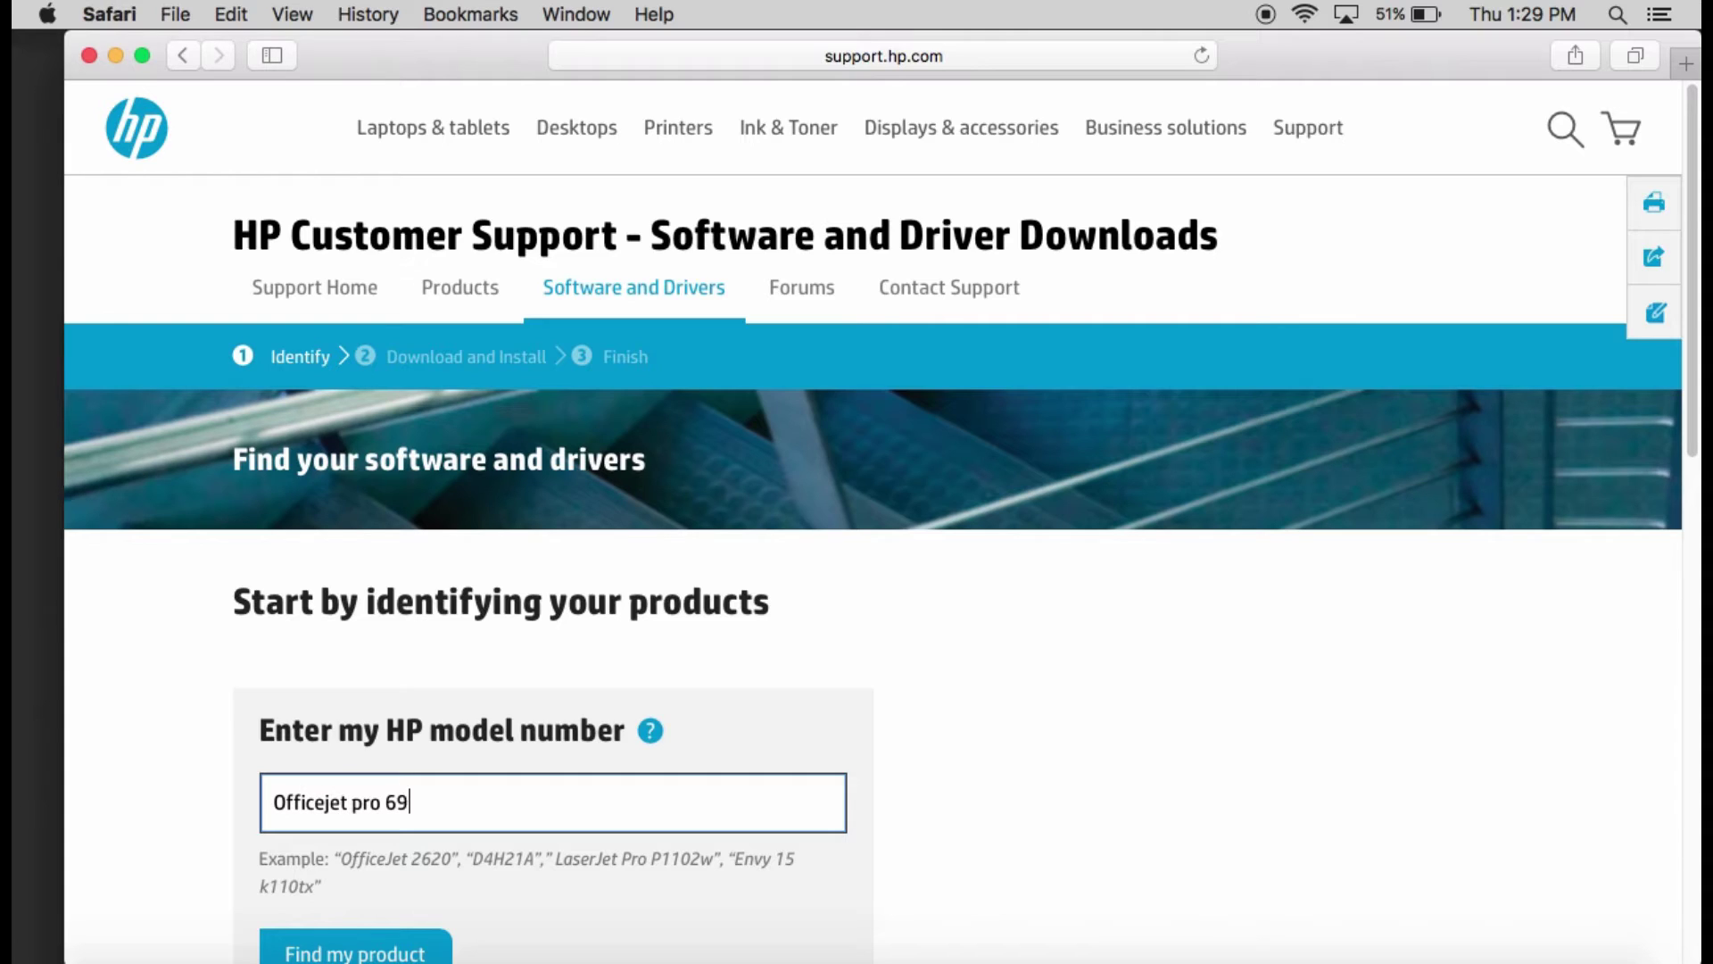
type("7")
type("5")
key("Return")
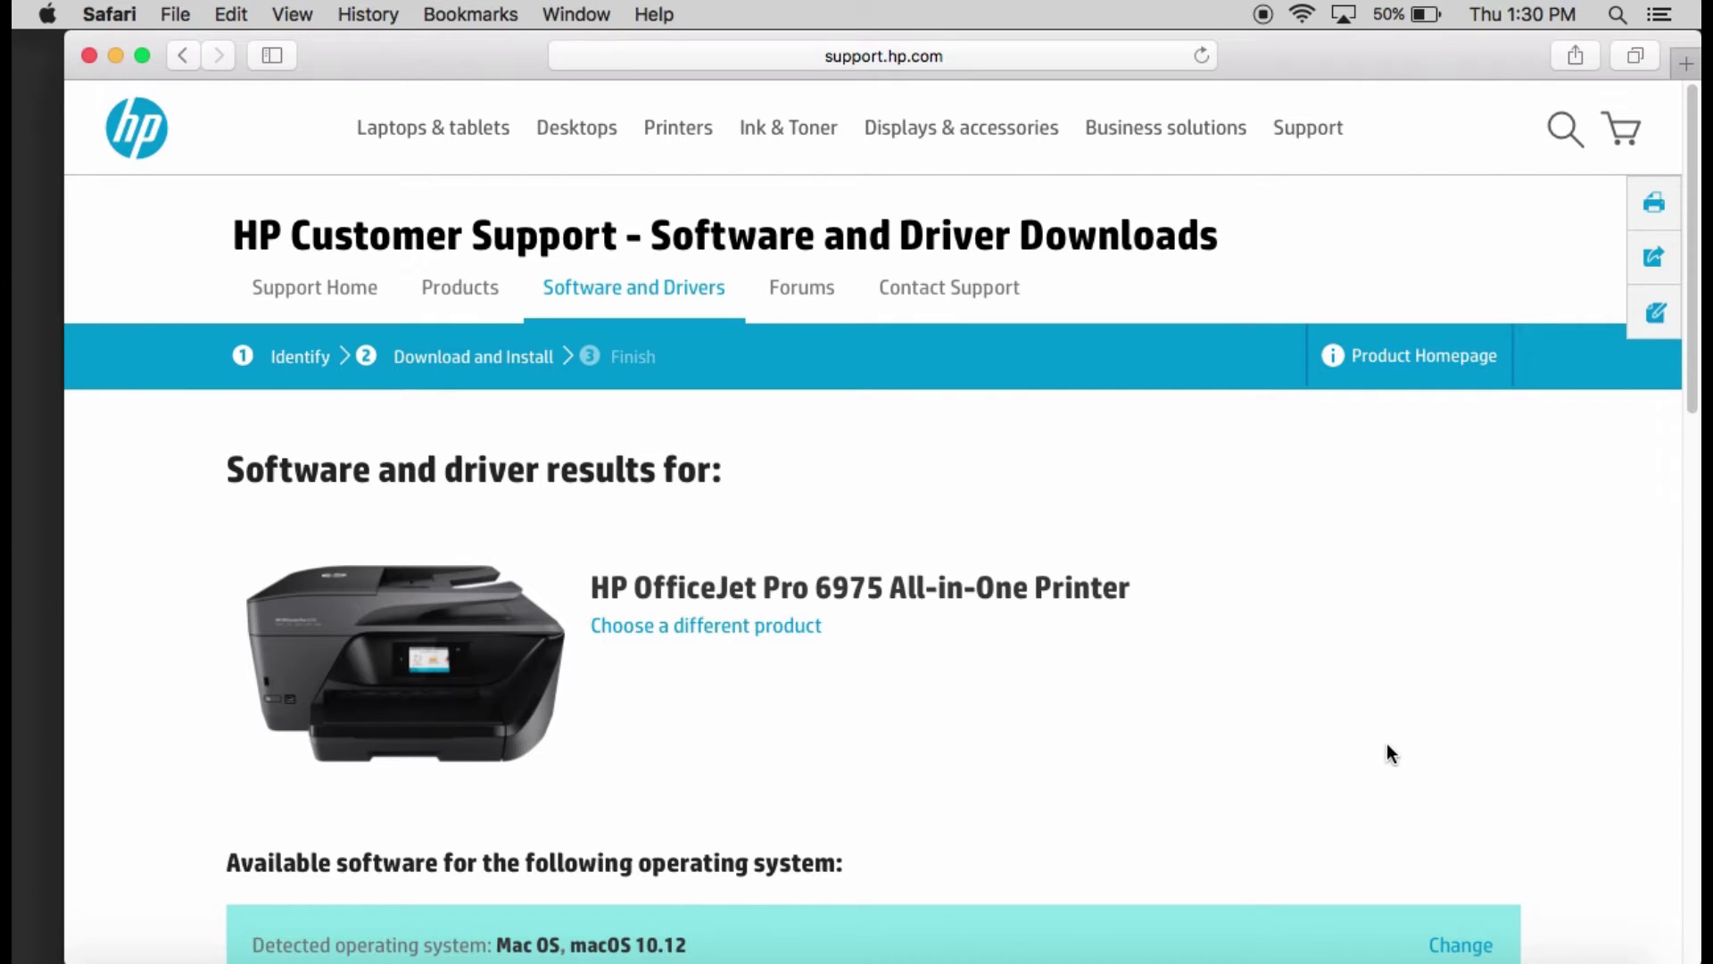
scroll(1390, 750, "down", 3)
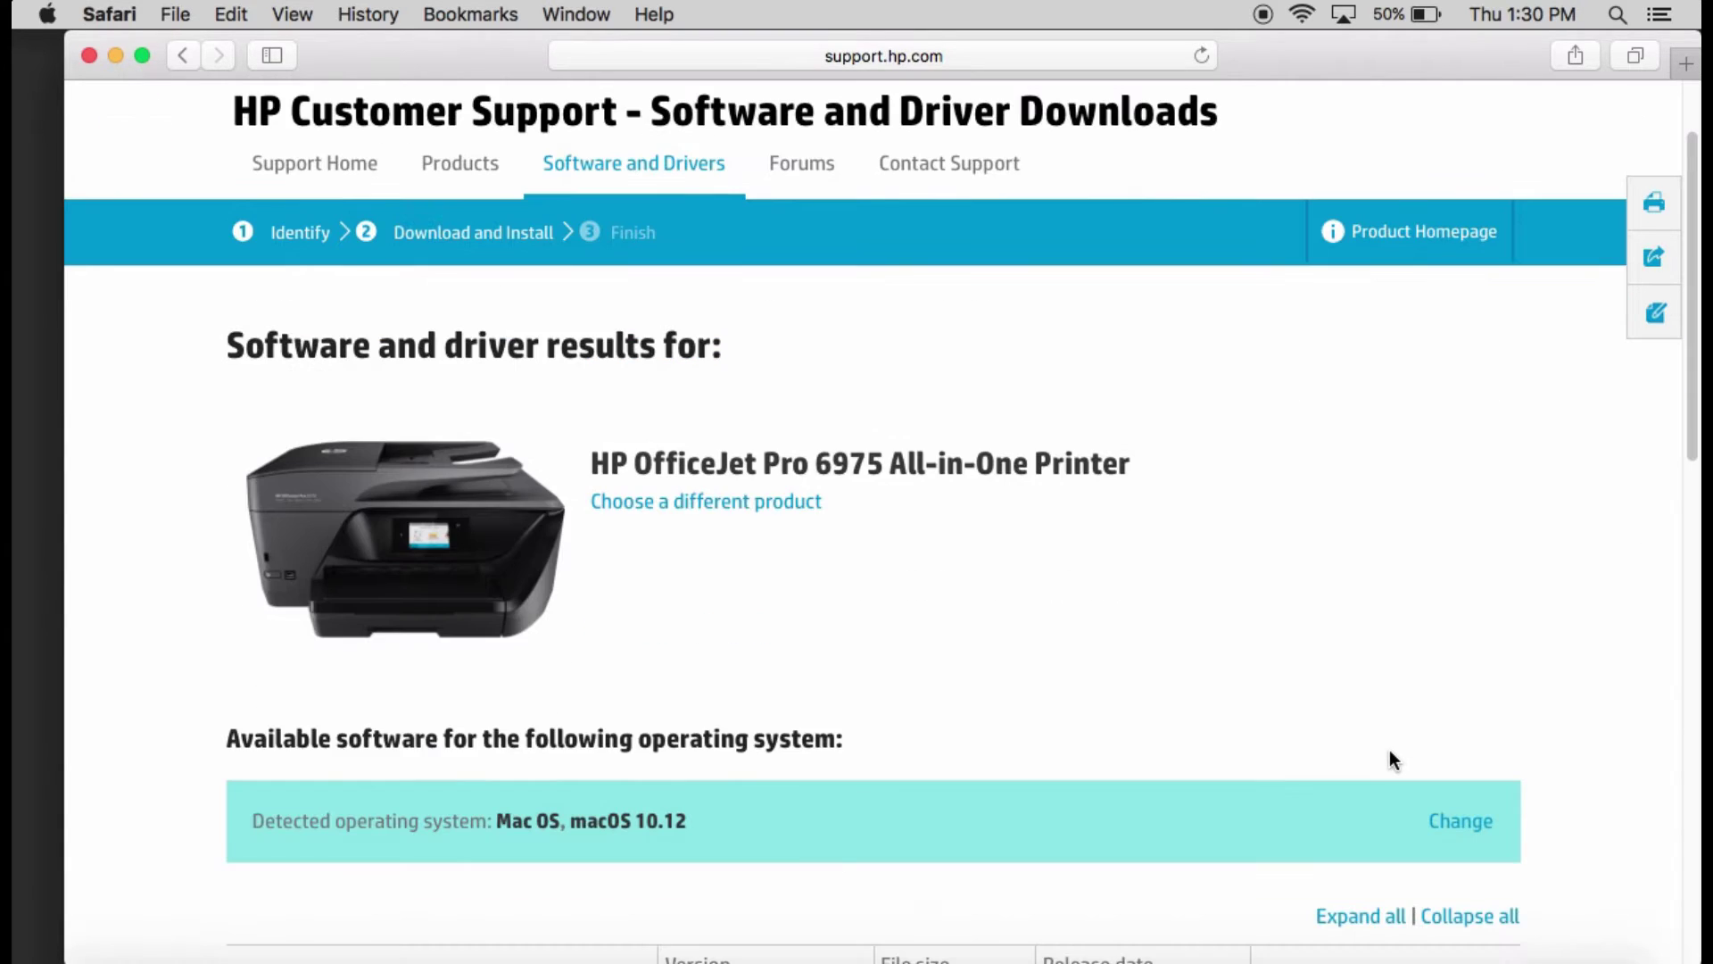
scroll(1391, 741, "down", 3)
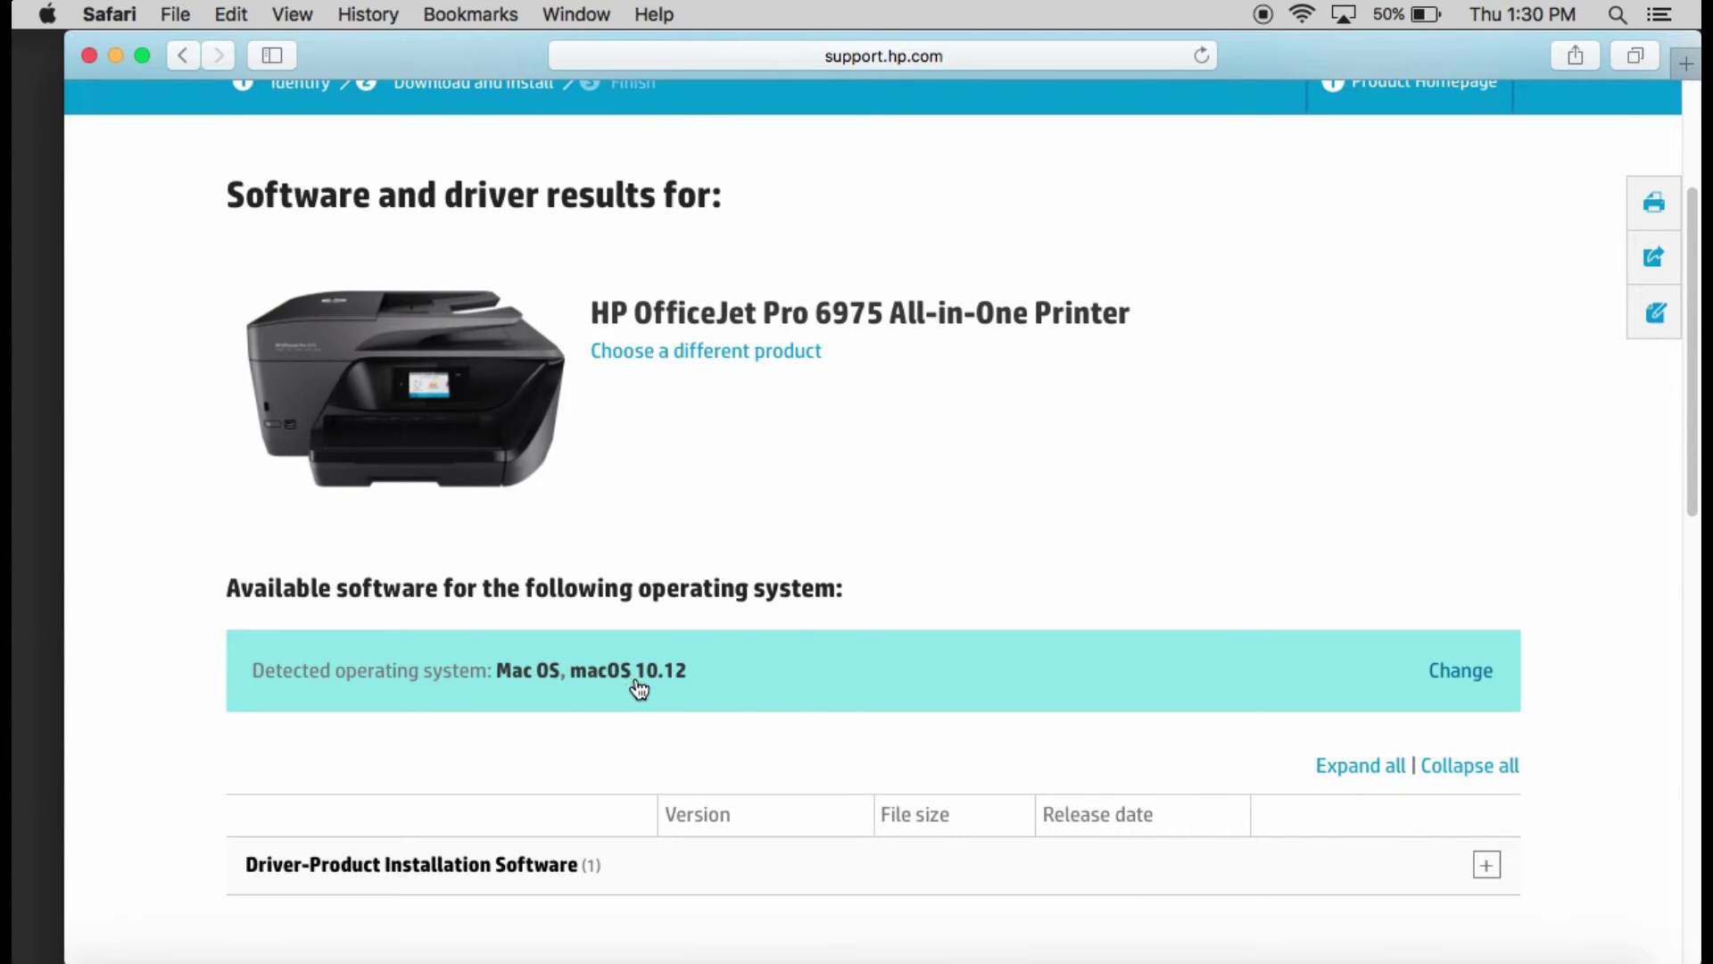
scroll(988, 769, "down", 1)
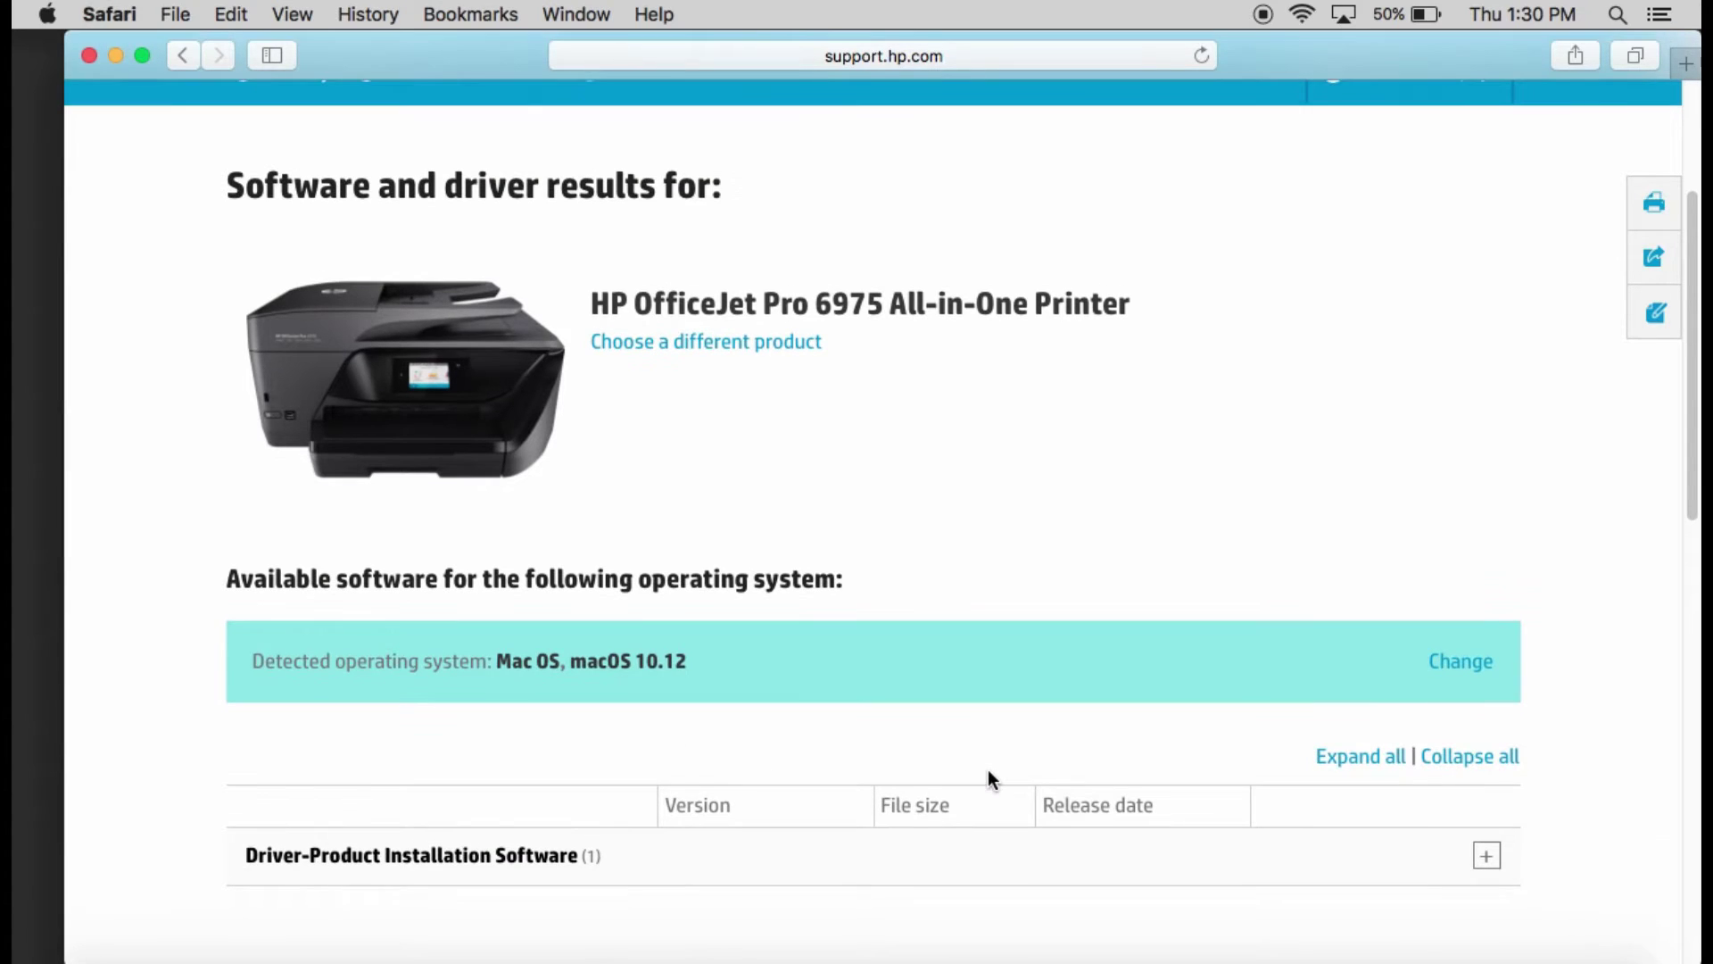
- Download HP Easy Start from Driver-Product Installation Software and close the download assistant
left_click(532, 859)
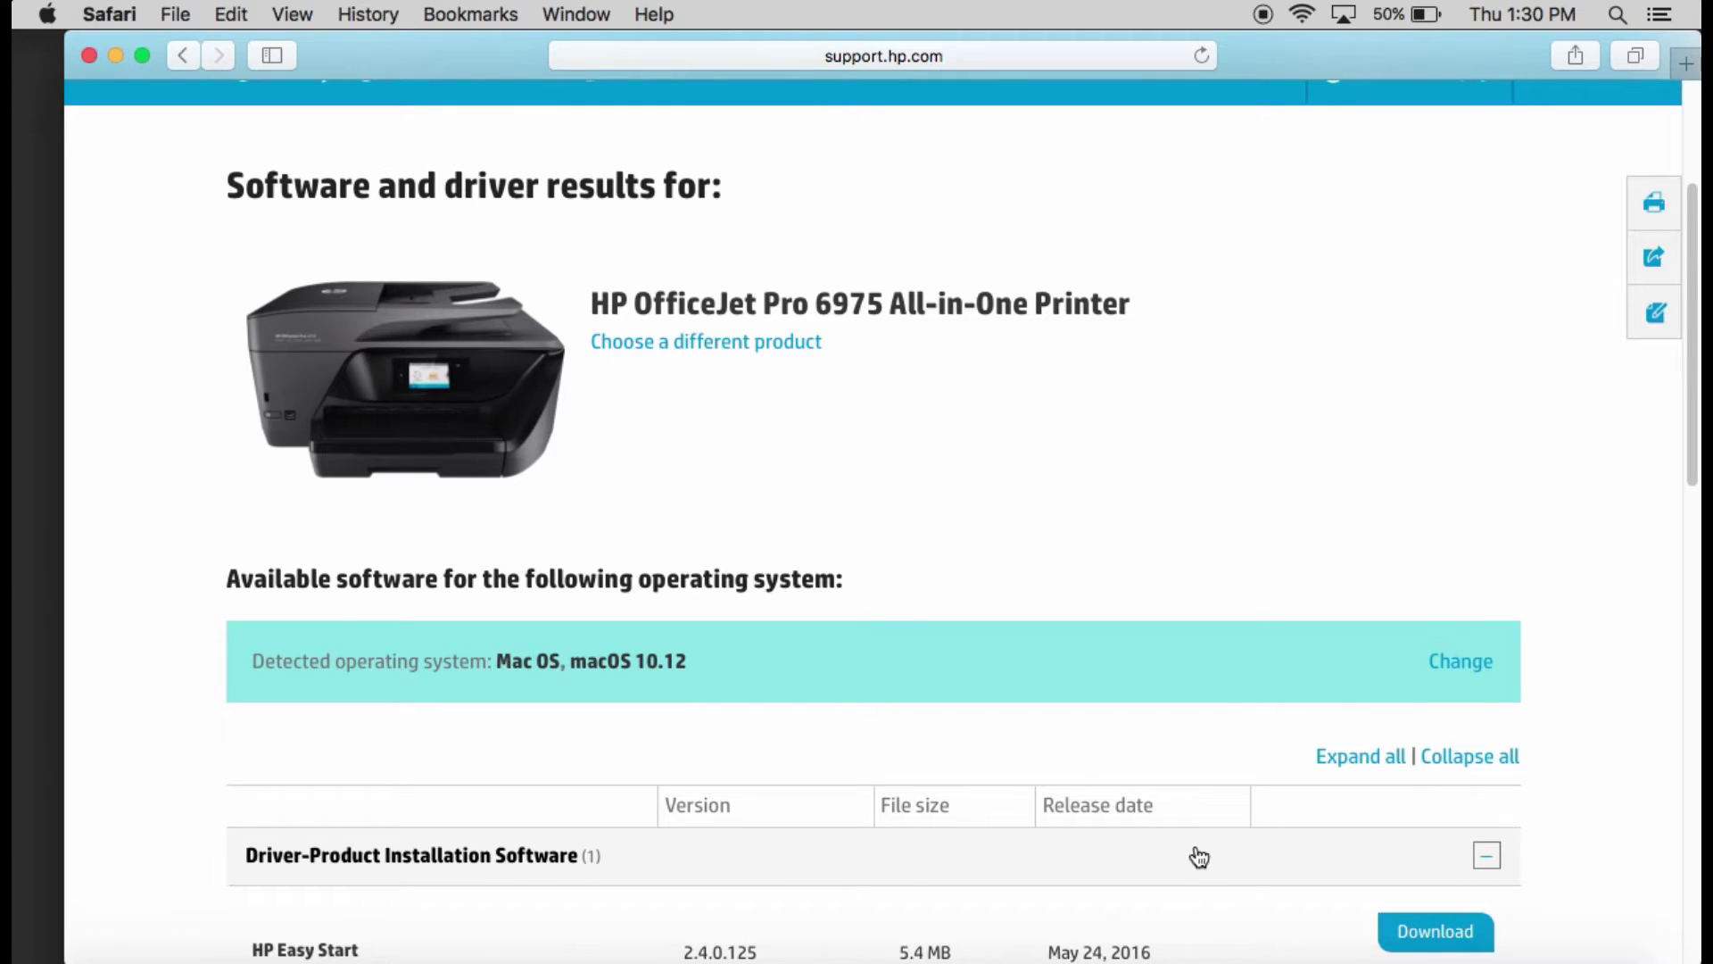
scroll(1215, 851, "down", 2)
scroll(1215, 851, "down", 1)
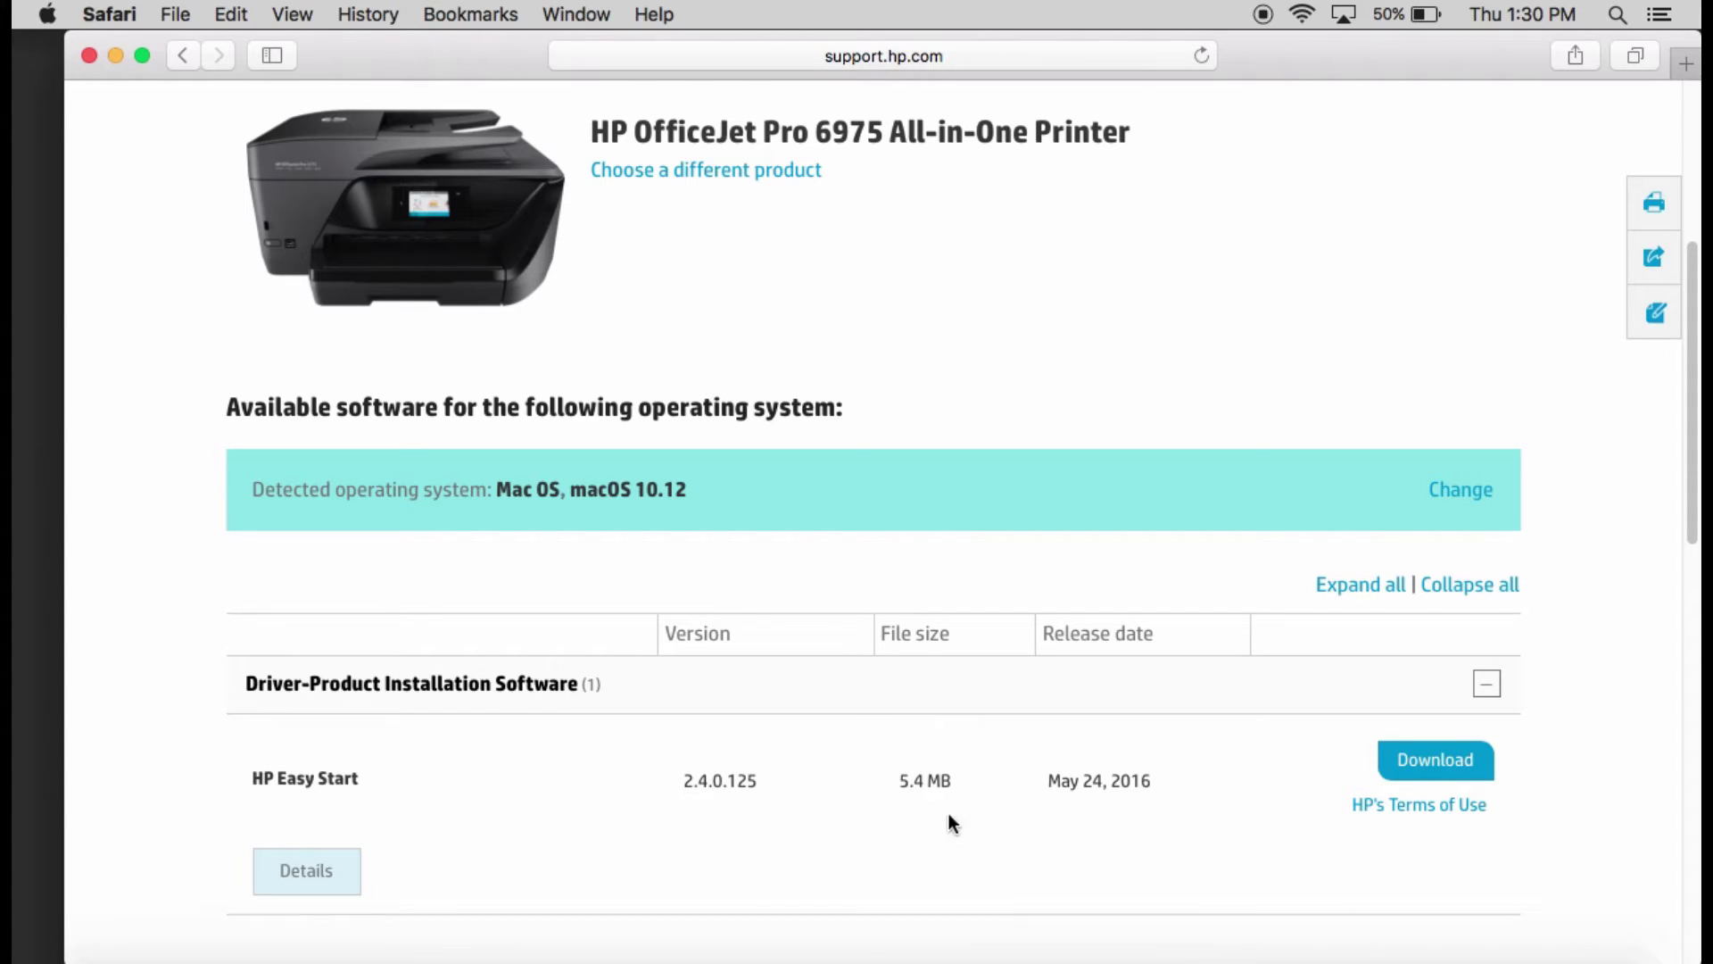
left_click(1443, 767)
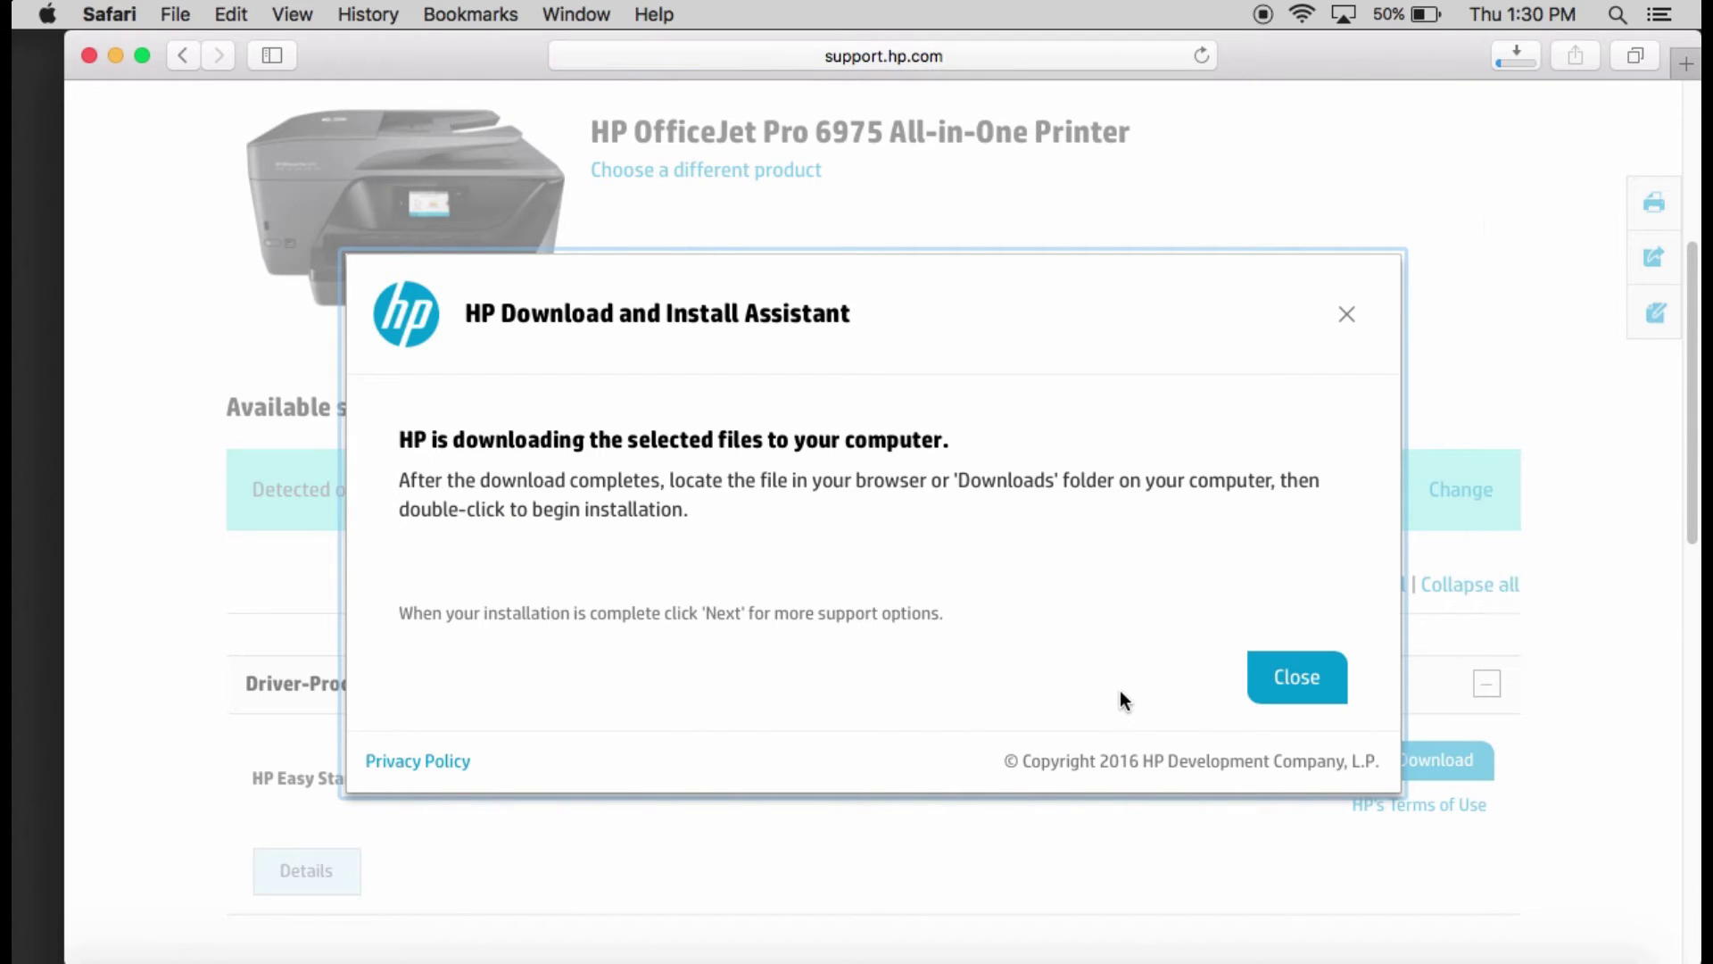
left_click(1293, 683)
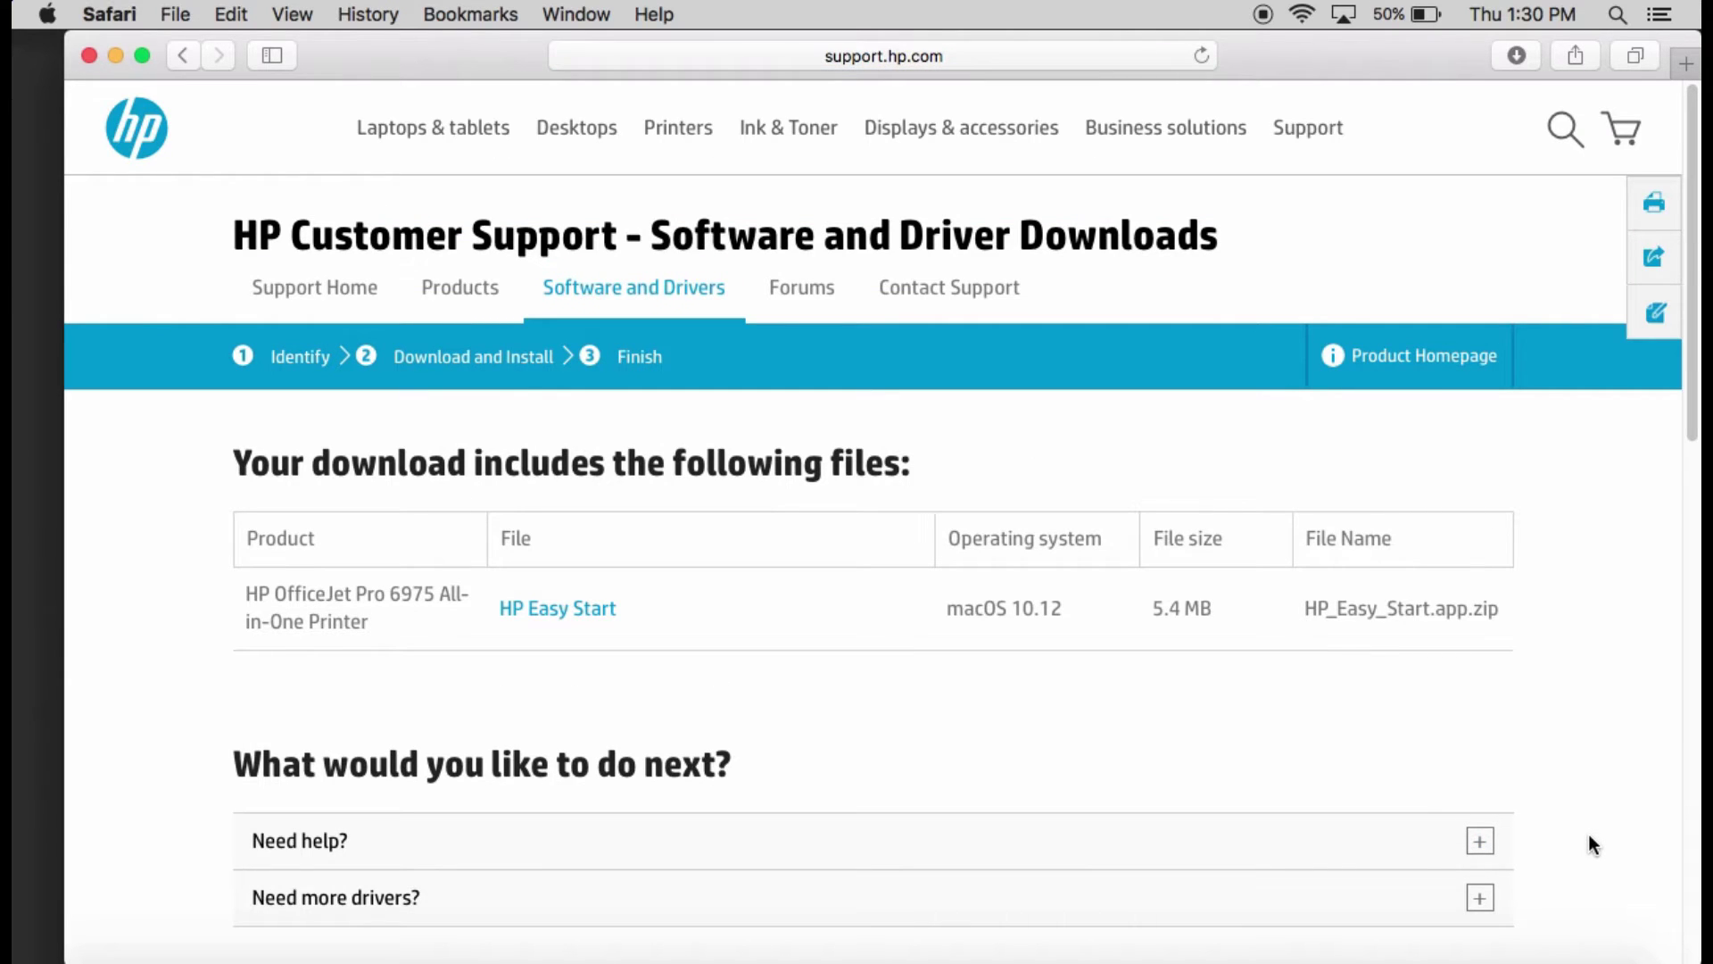
- Launch HP Easy Start from the Dock's Downloads stack, allowing the internet-download warning
left_click(1527, 953)
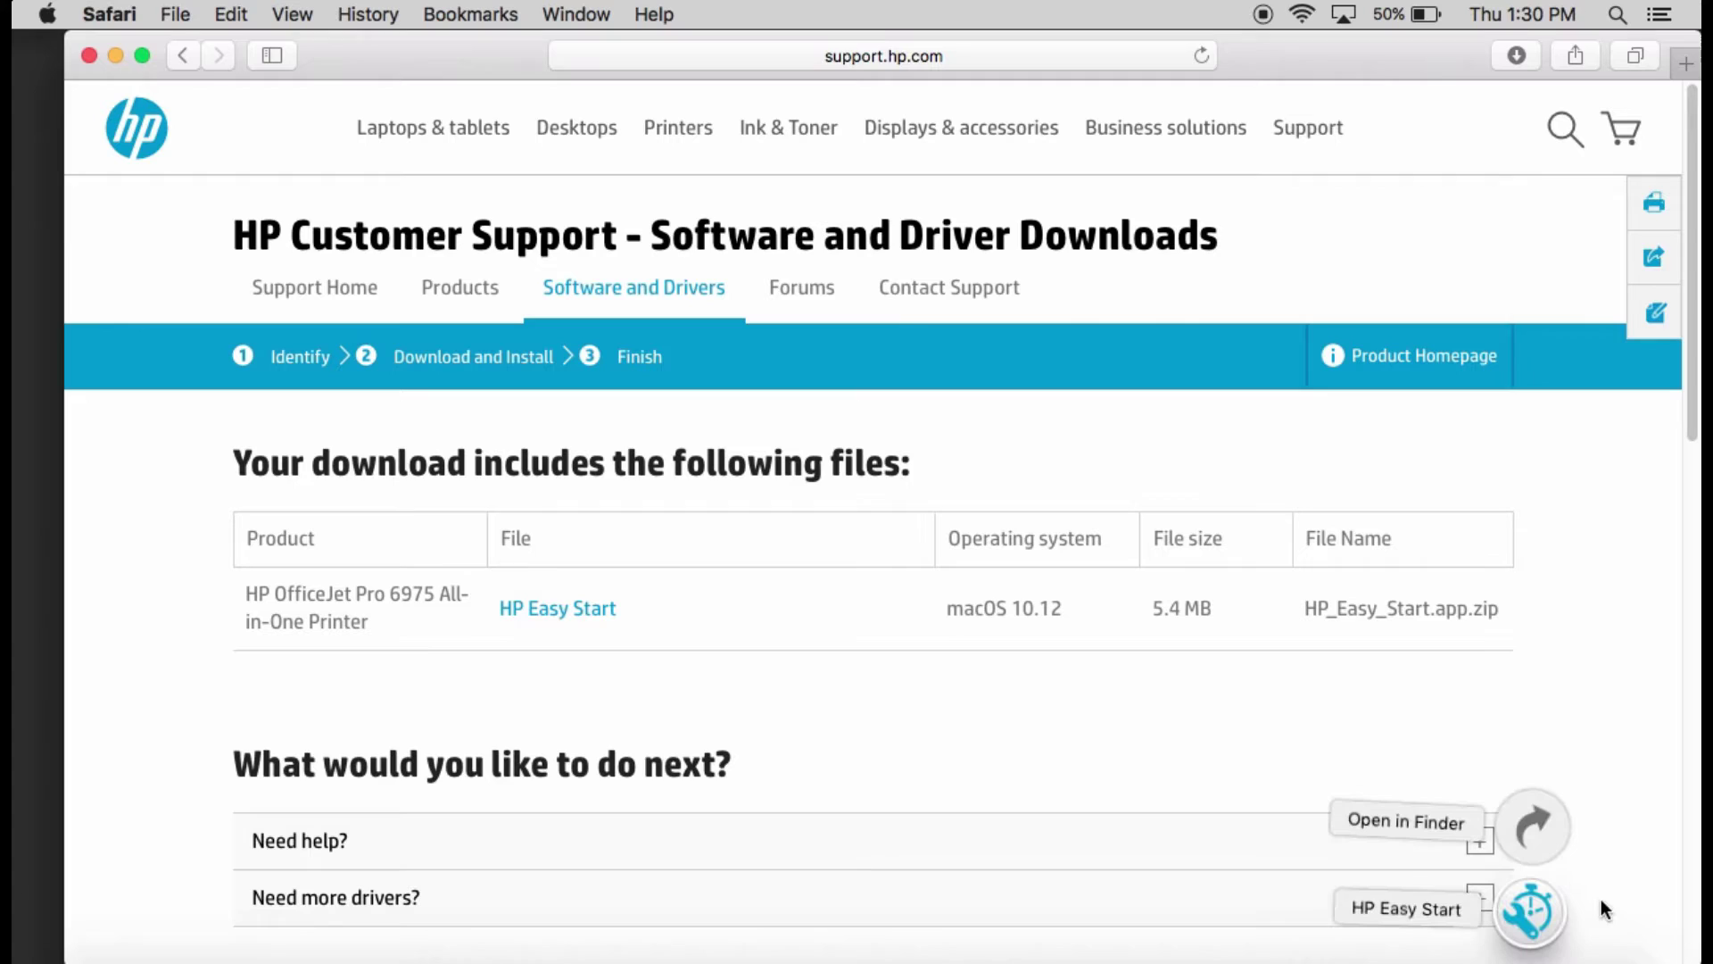
left_click(1528, 906)
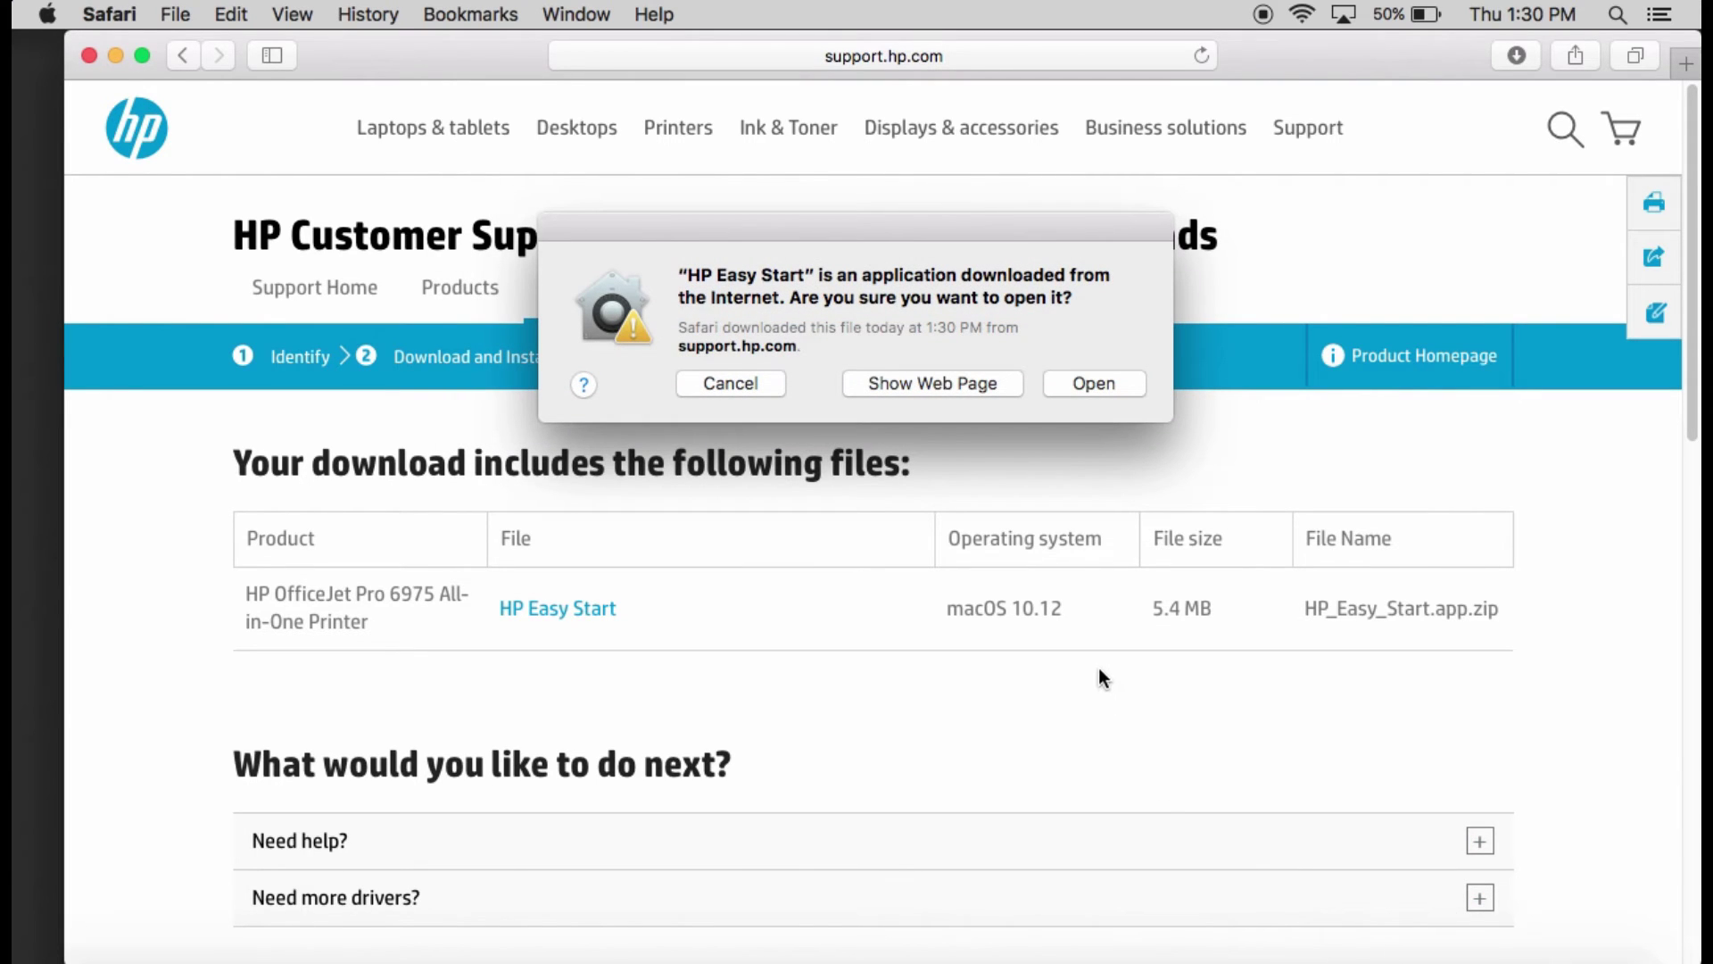
left_click(1093, 383)
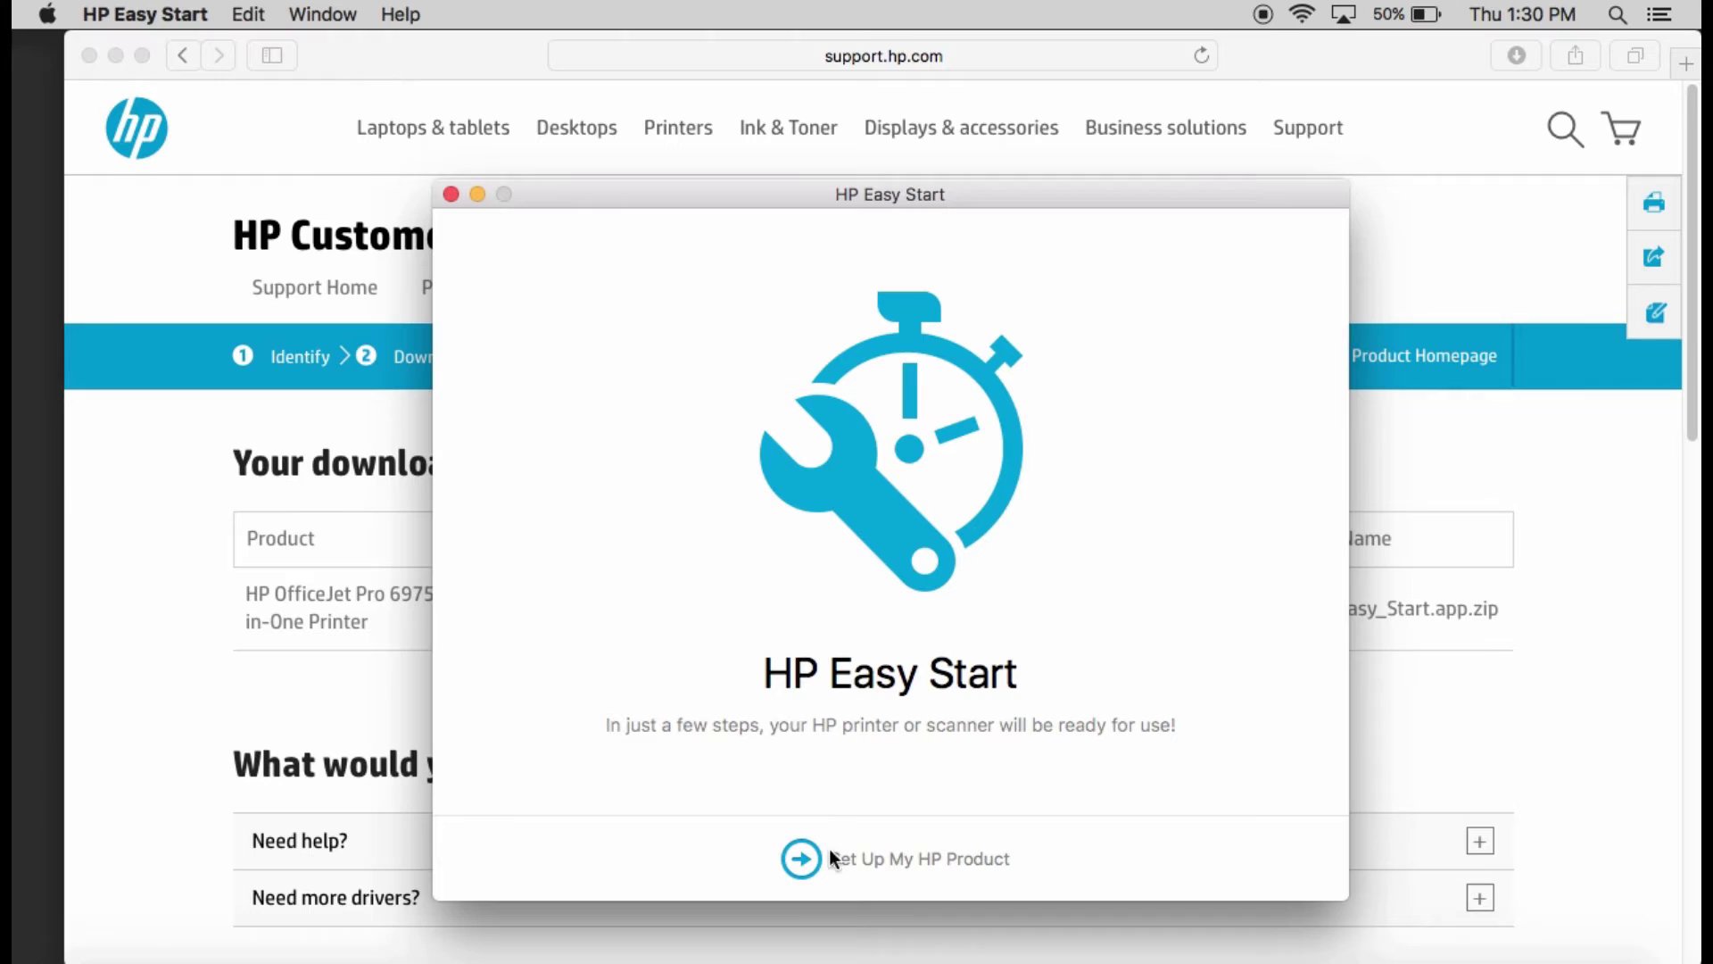
- Begin printer setup, accept the agreements and settings, and continue to the Prepare checklist
left_click(803, 861)
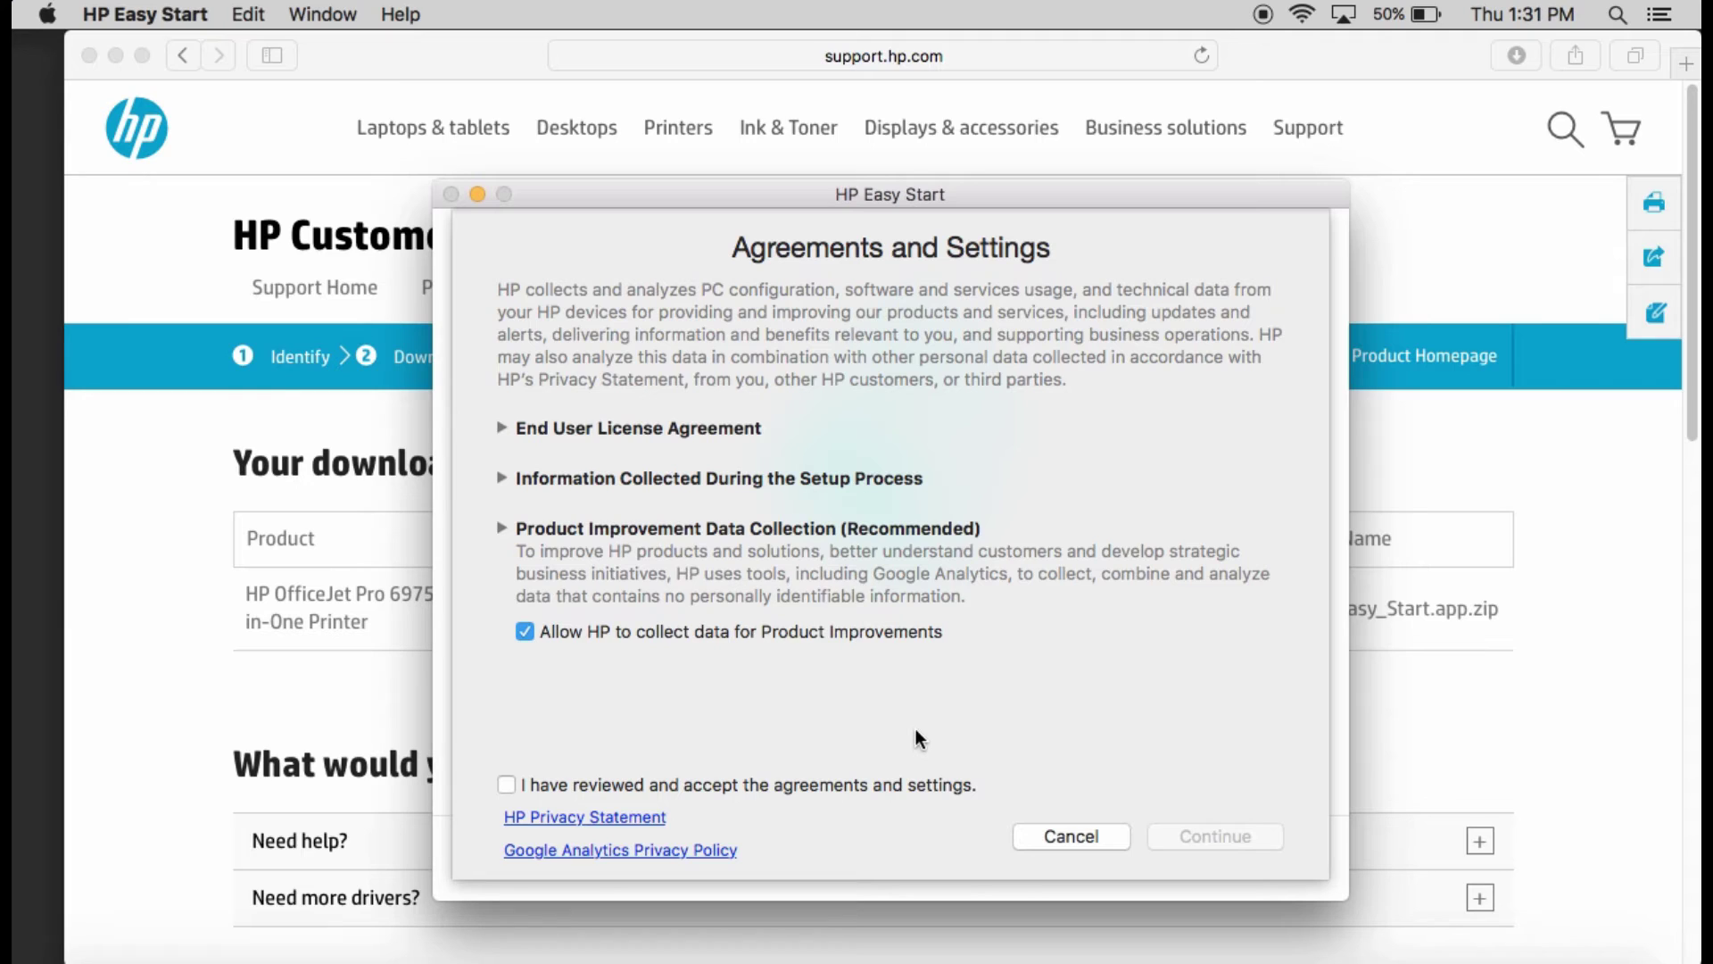
left_click(505, 786)
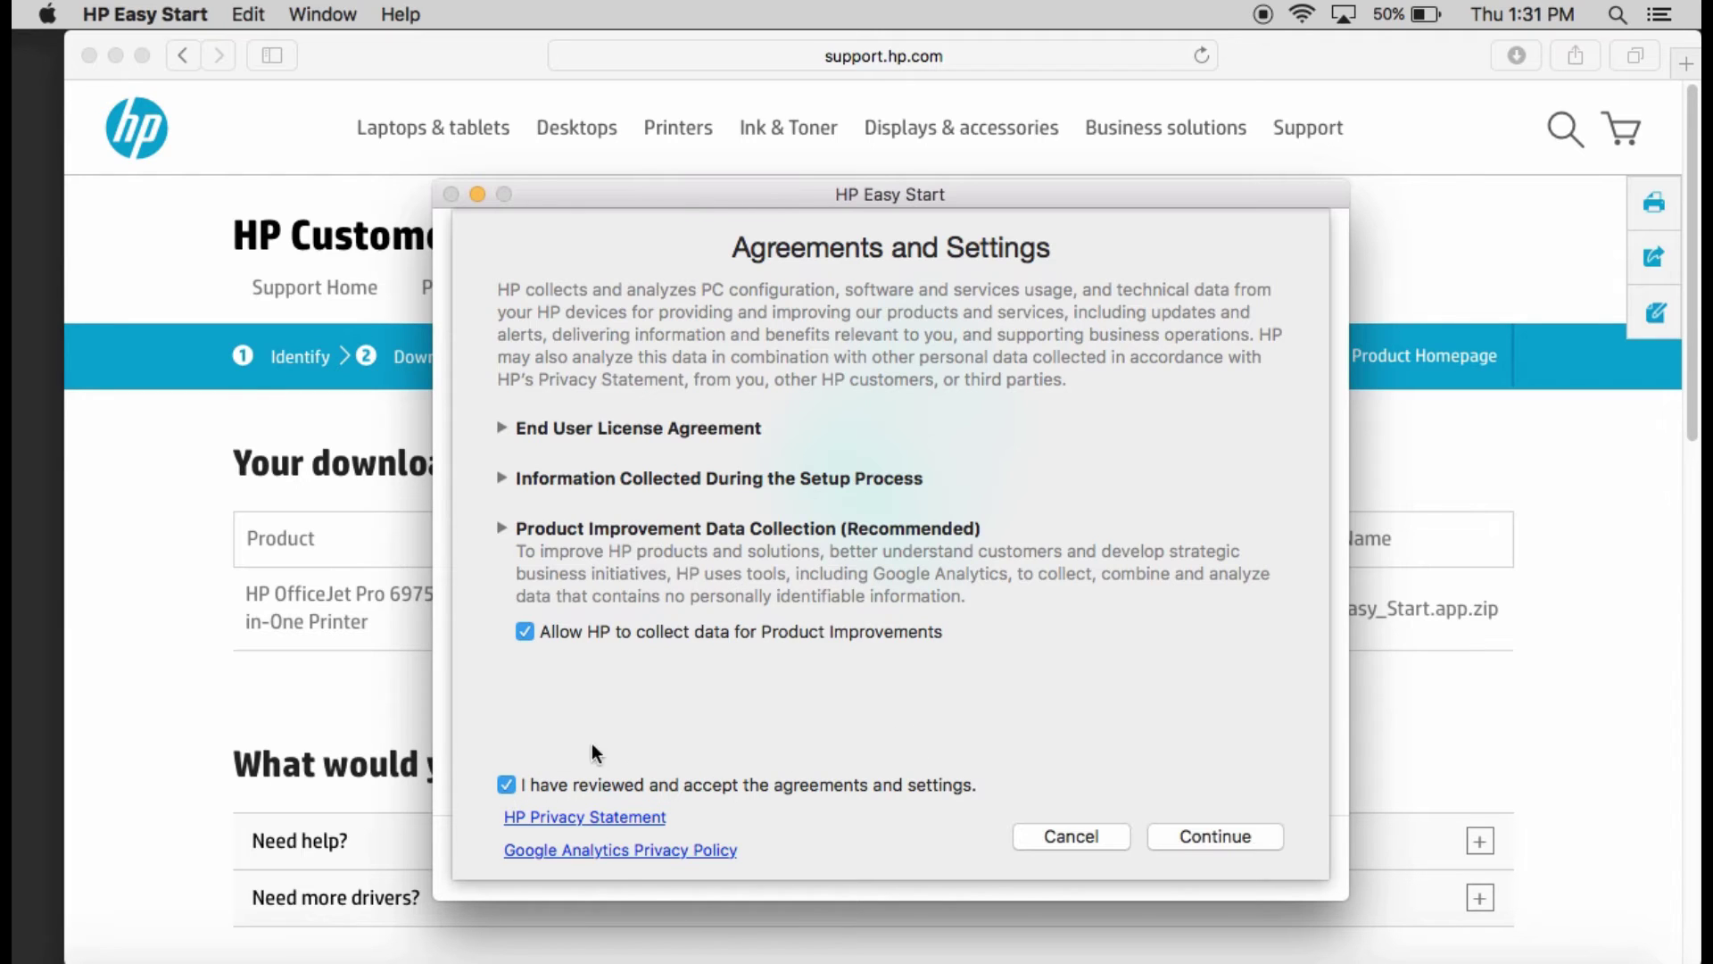
left_click(1256, 841)
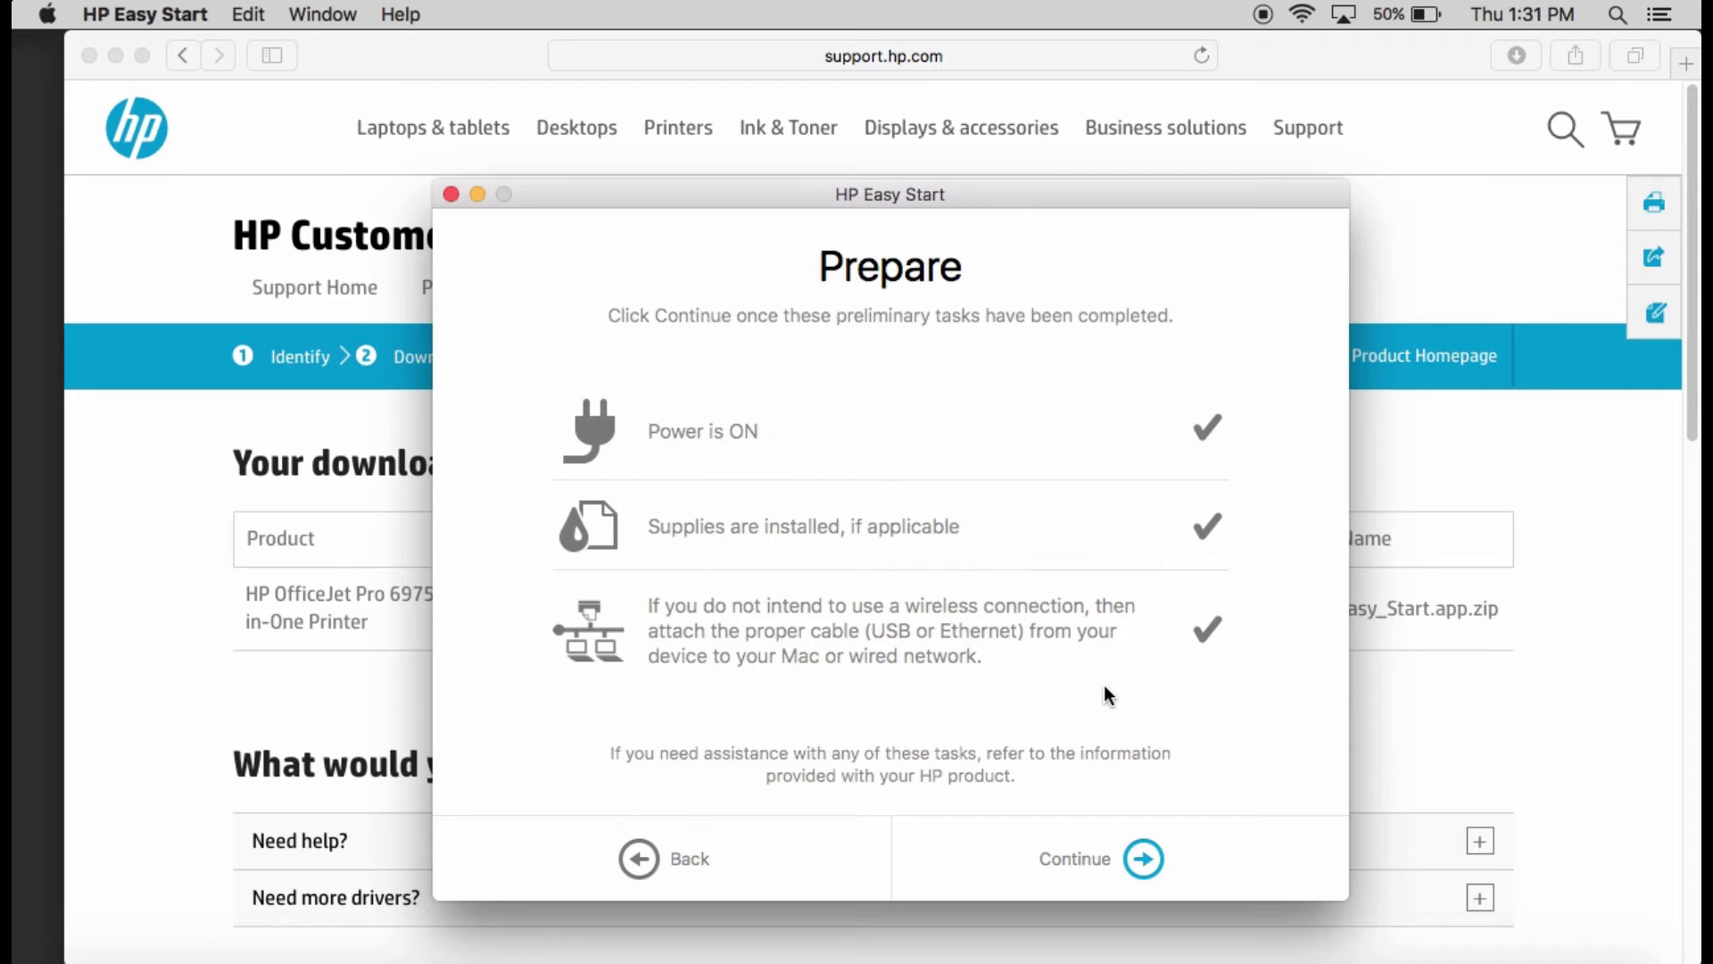
- Confirm the Prepare checklist and select the HP OfficeJet Pro 6970 [USB] printer
left_click(1147, 863)
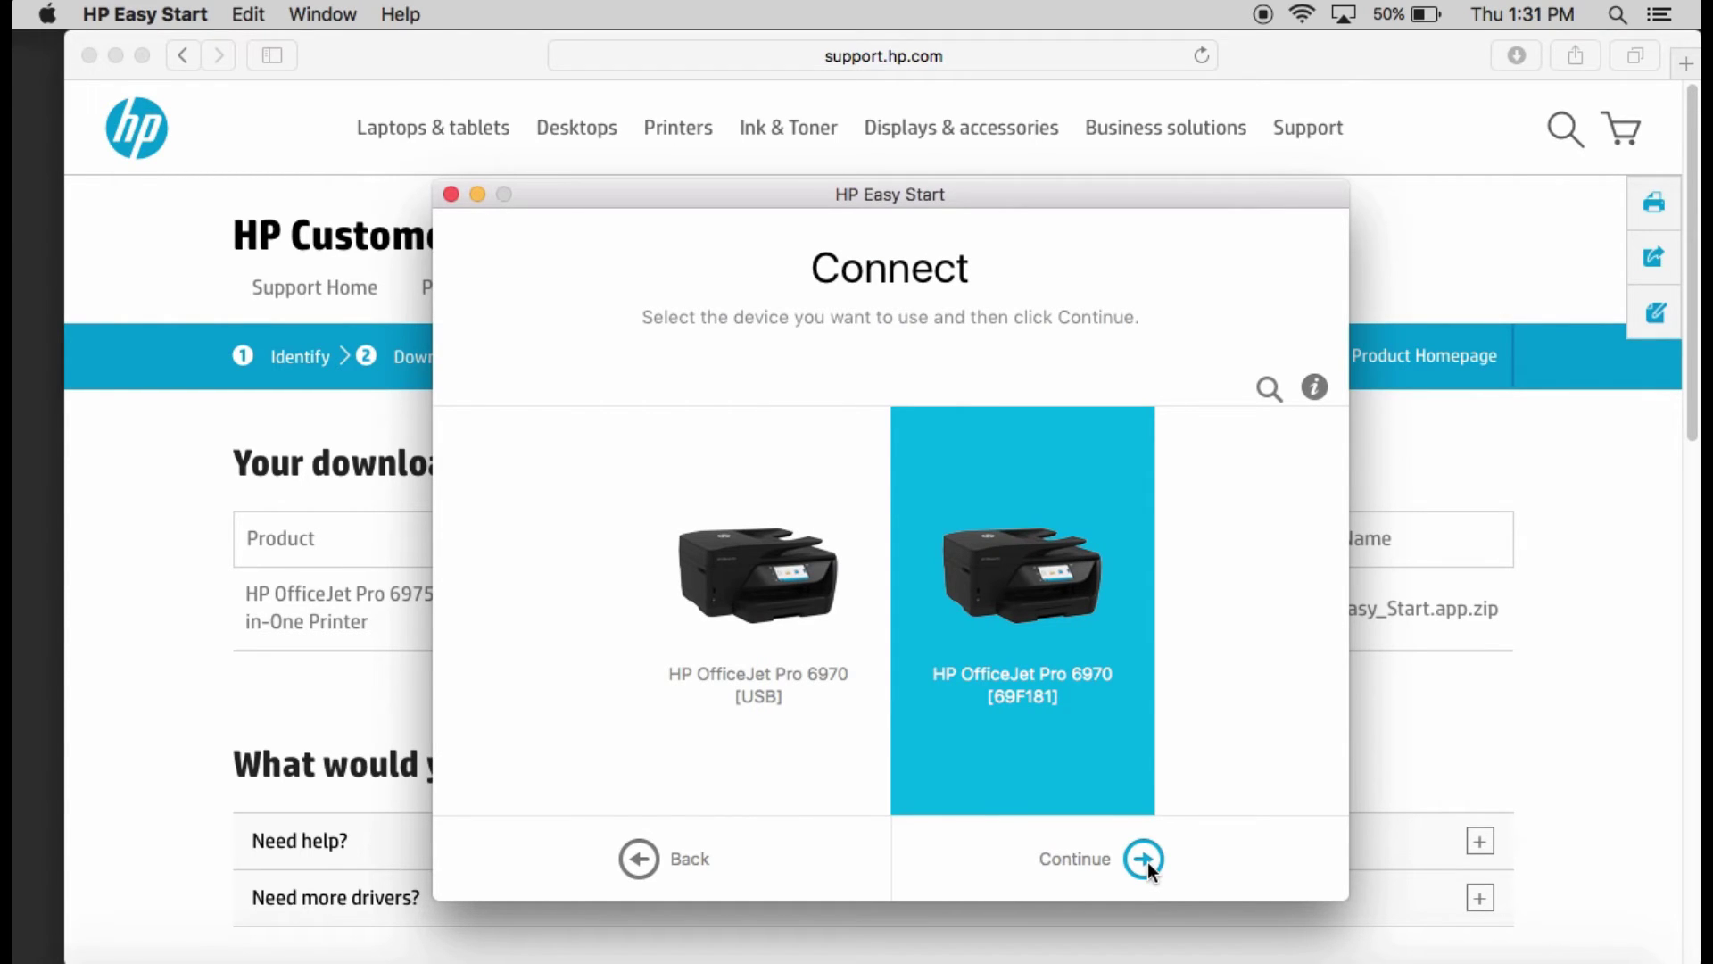
left_click(752, 598)
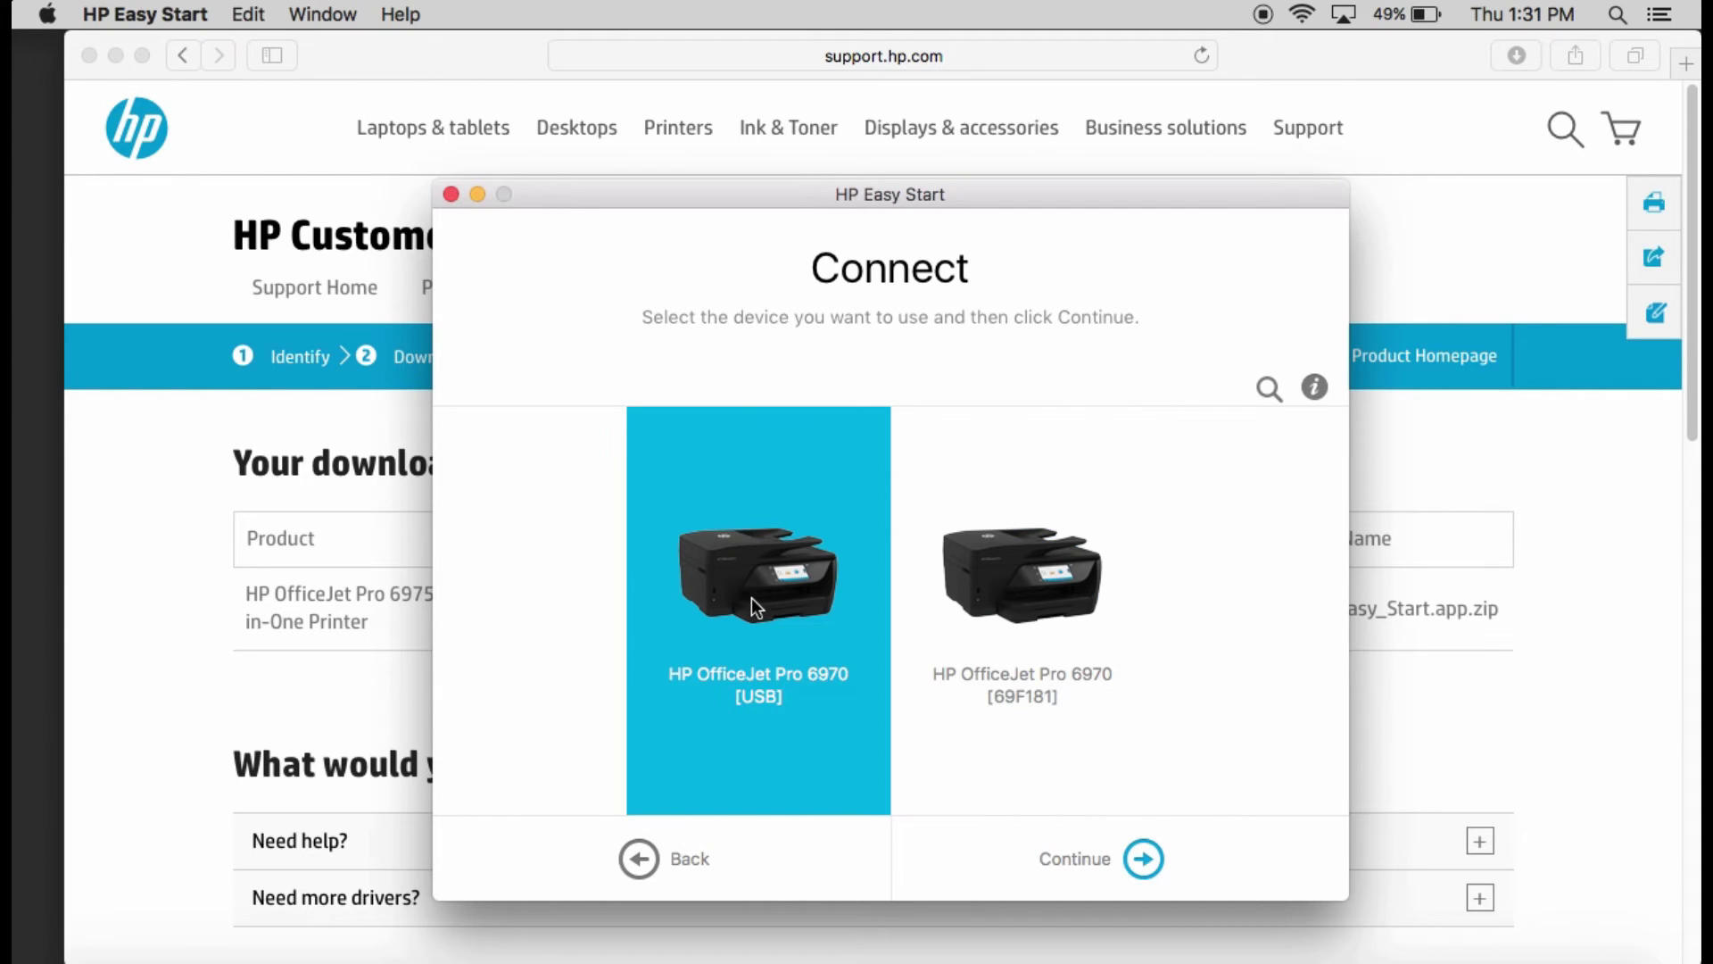
left_click(1144, 860)
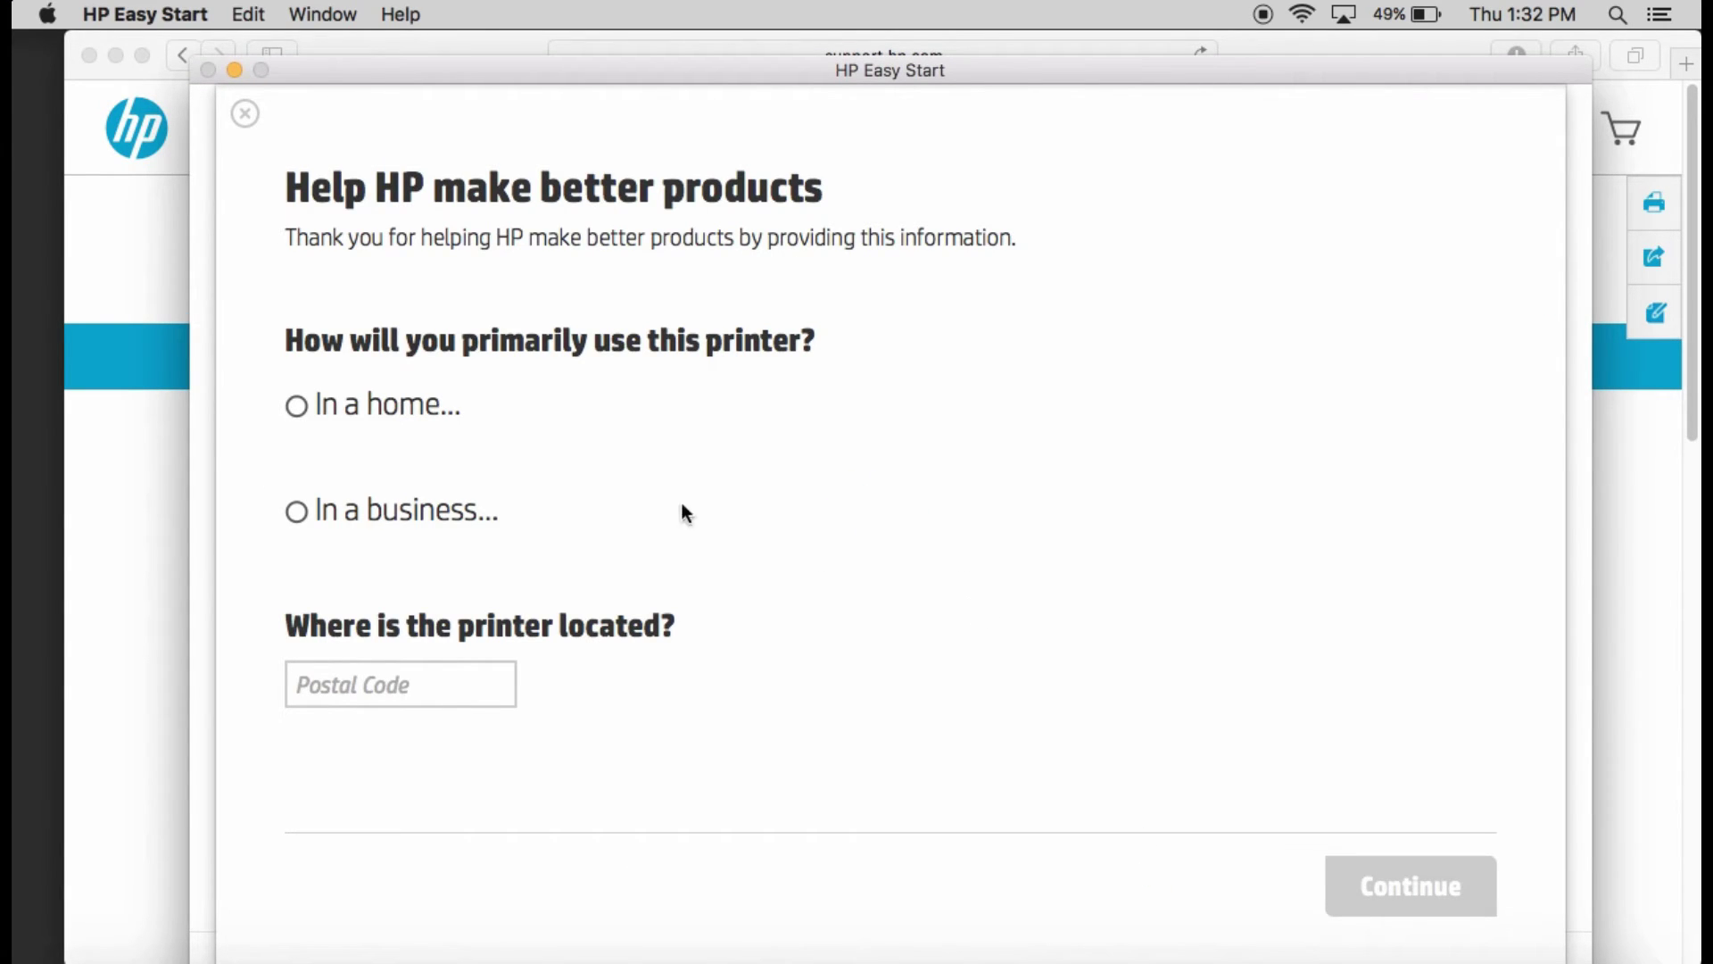
- Answer the survey as home personal use with postal code 12345 and submit
left_click(296, 405)
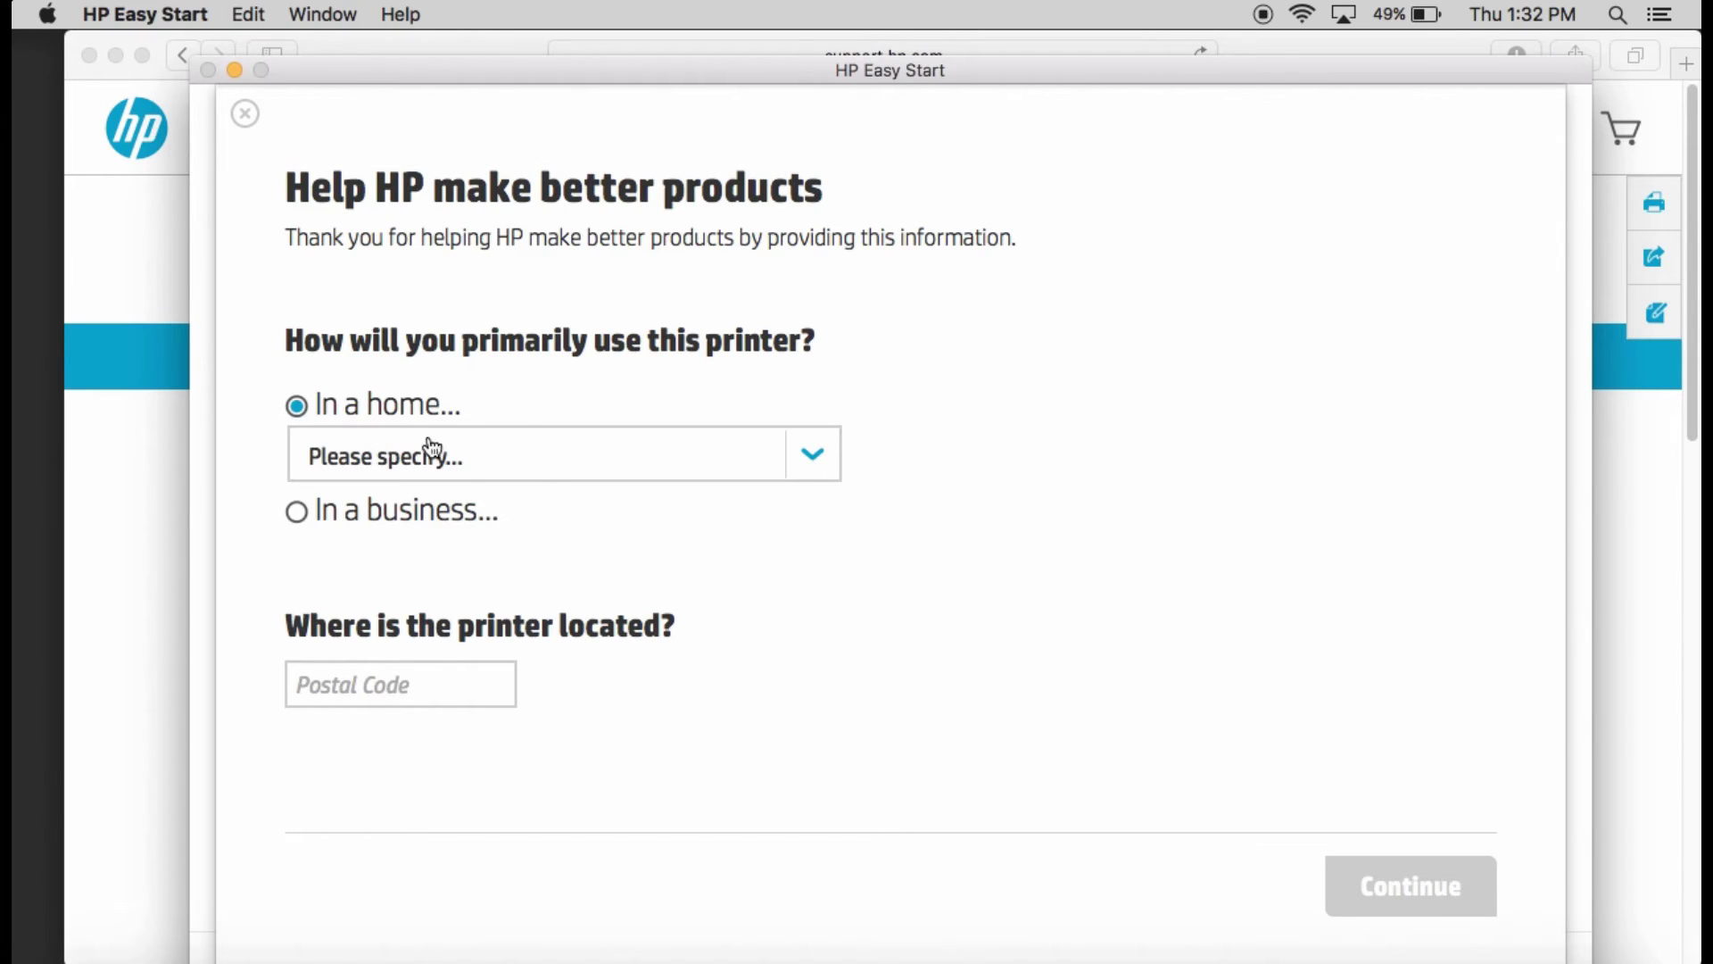
left_click(811, 455)
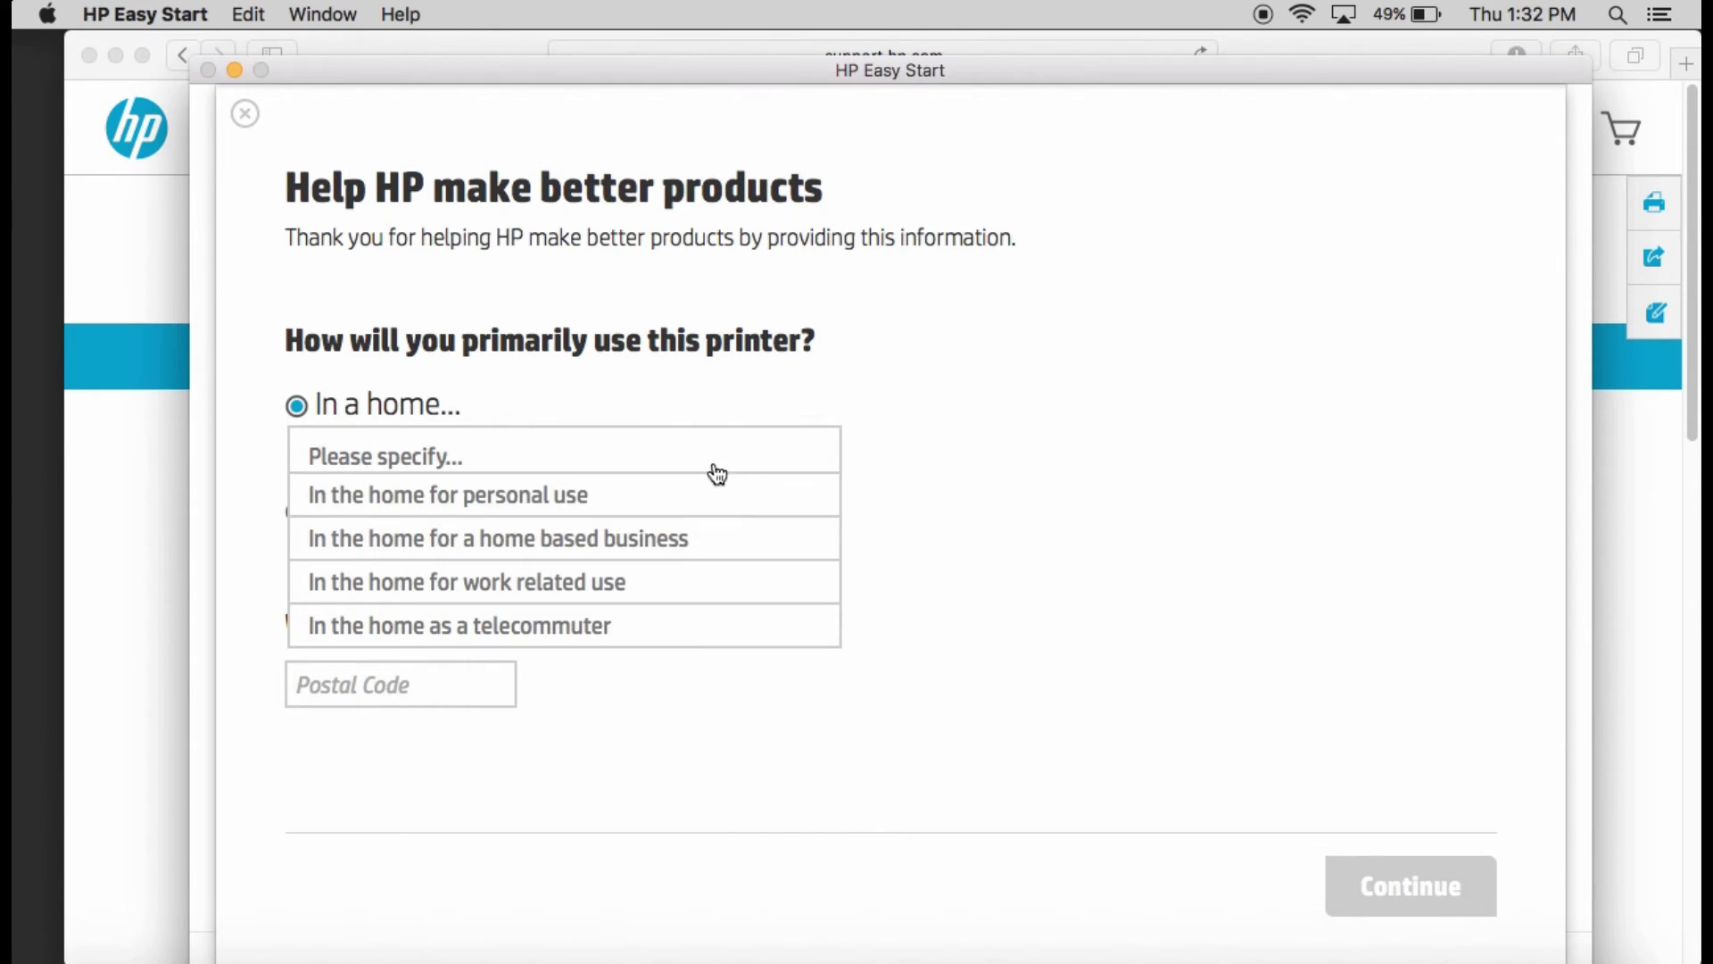
left_click(560, 500)
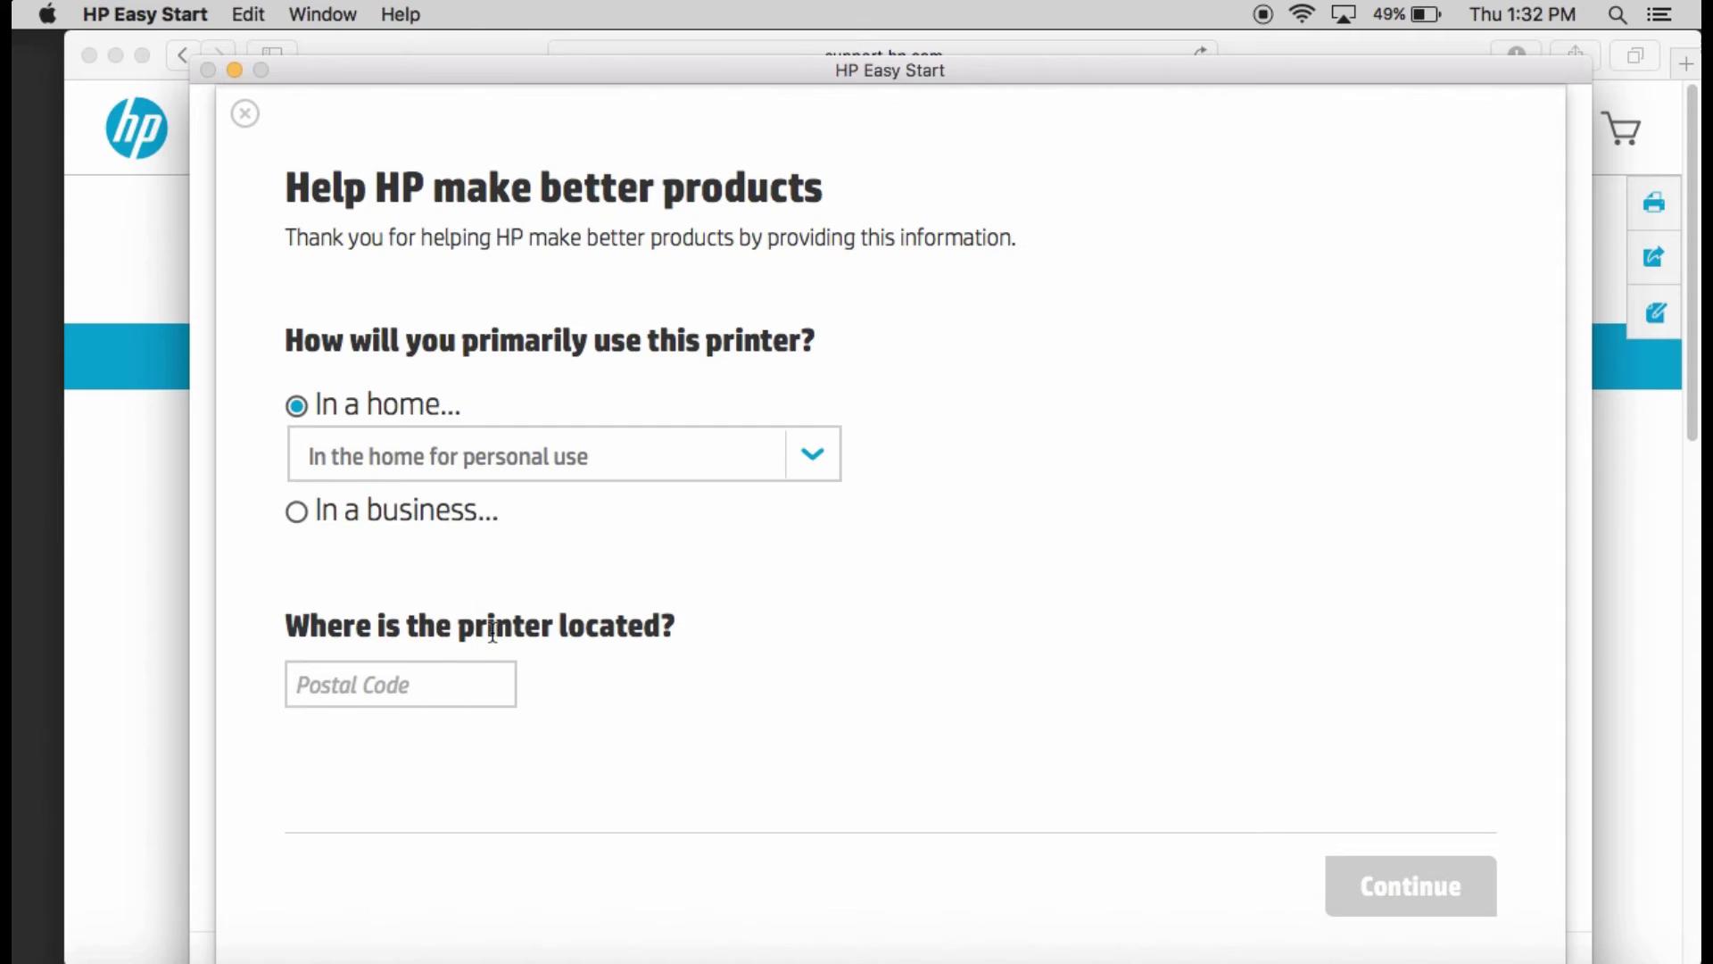
left_click(446, 685)
type("12345")
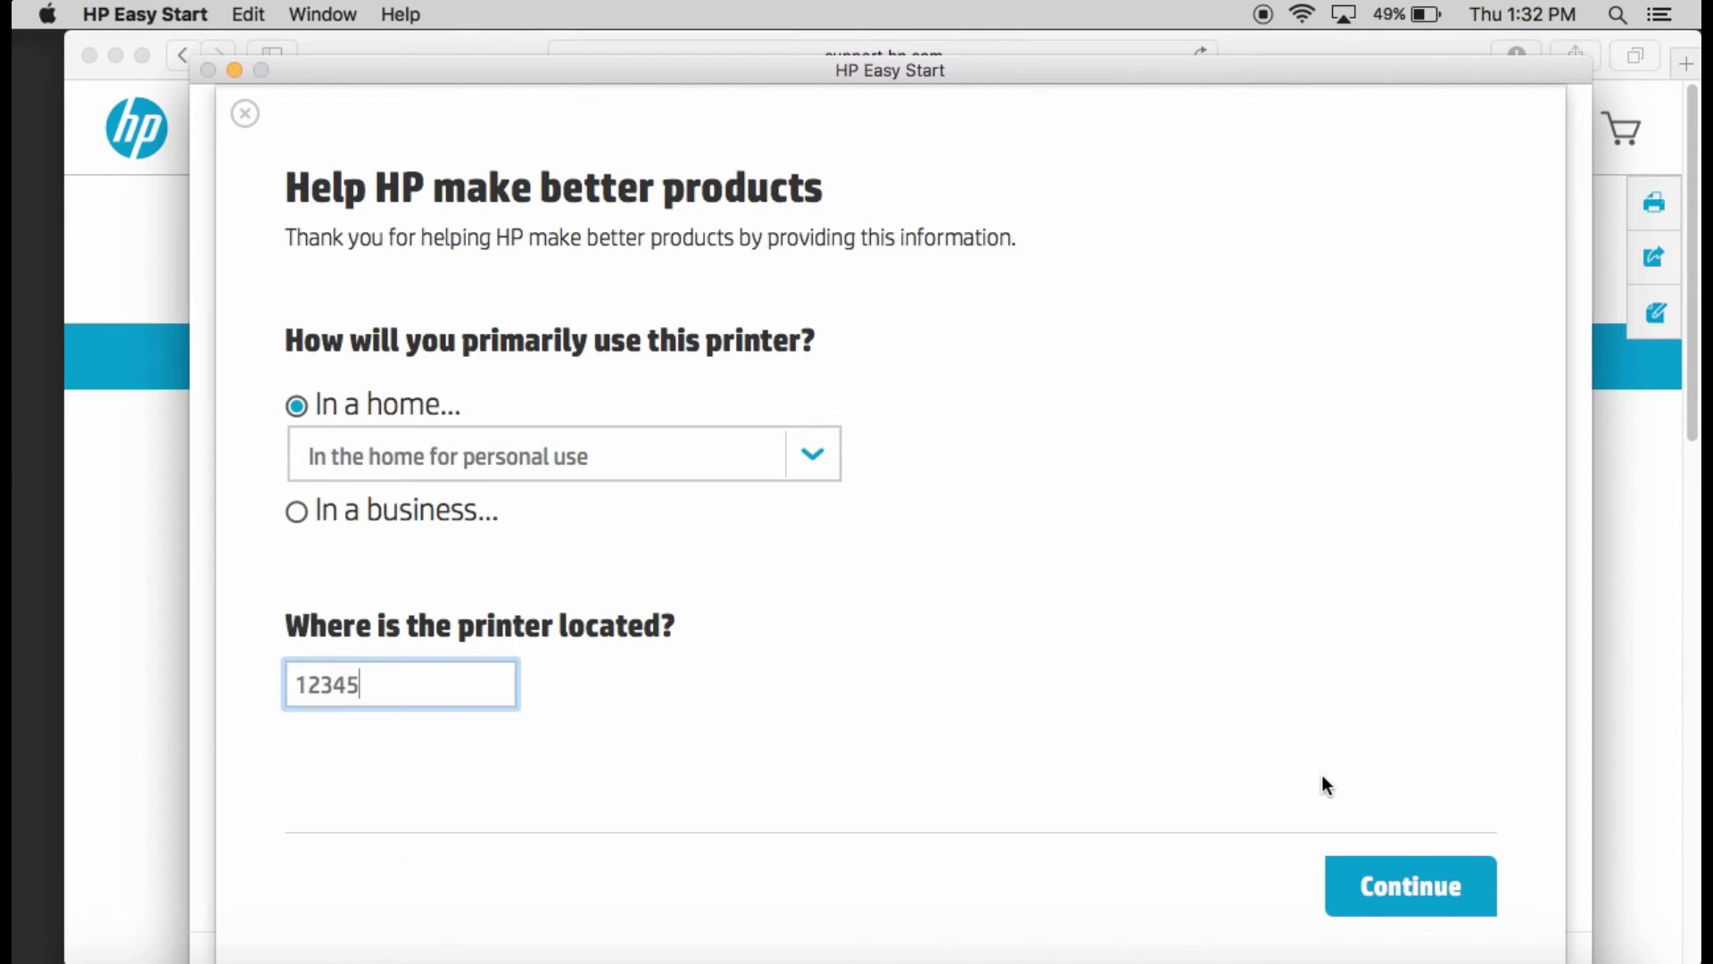
left_click(1402, 888)
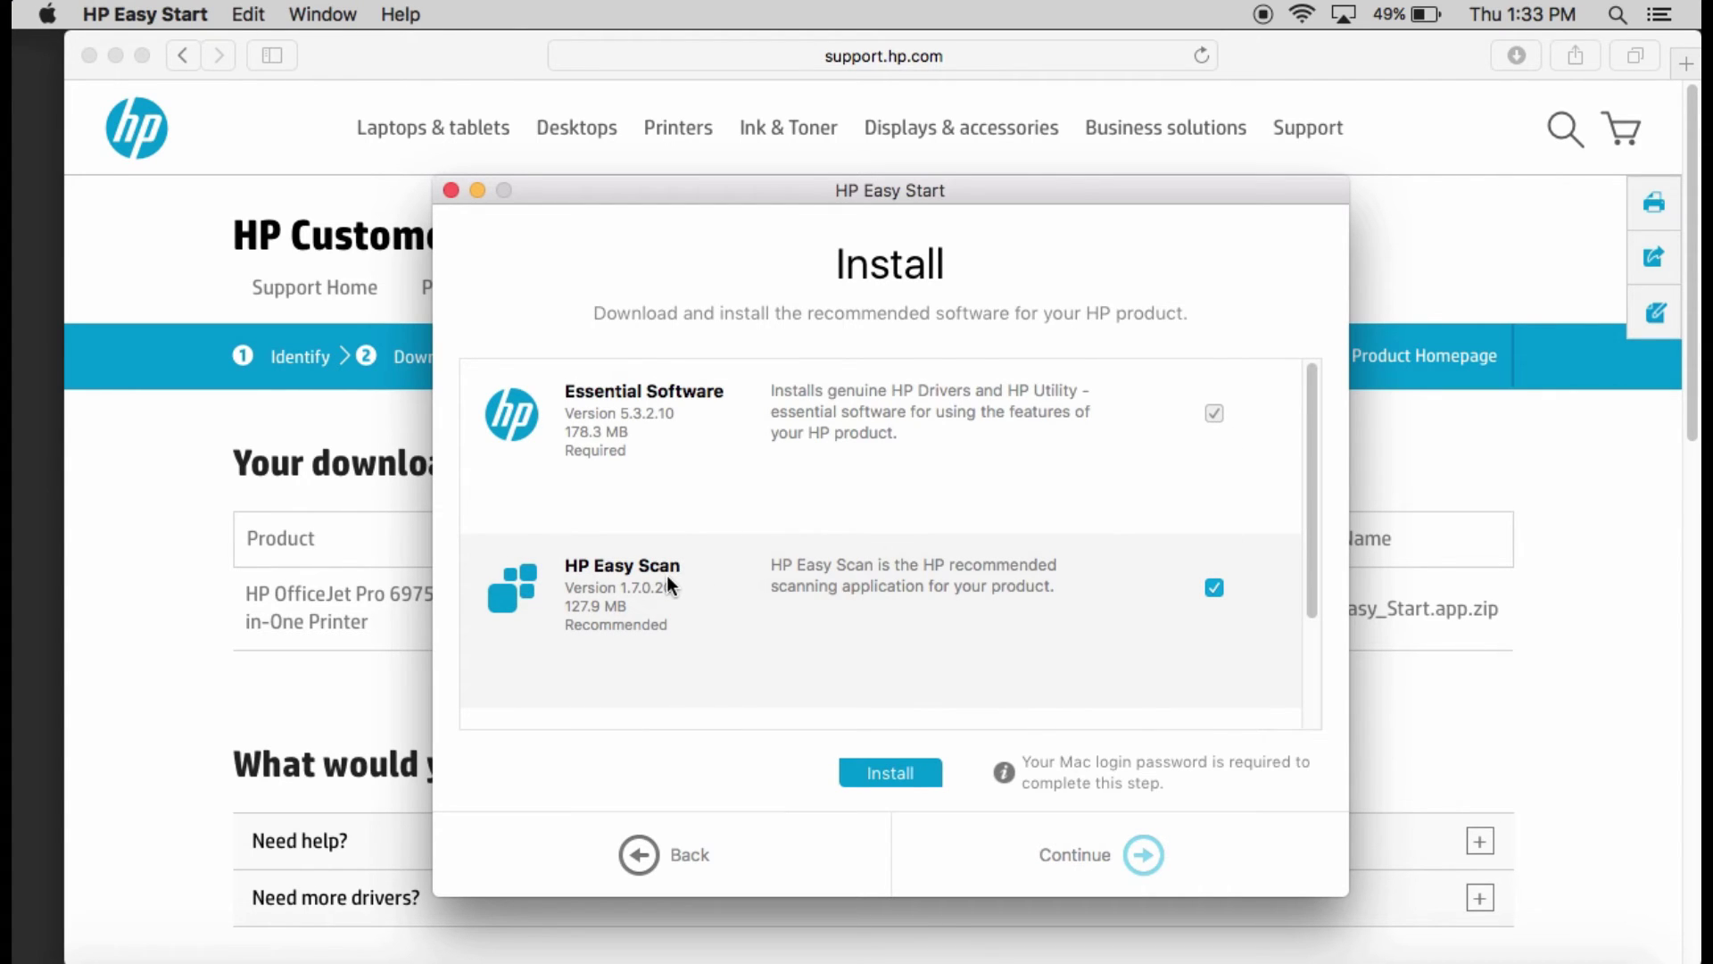
- Install Essential Software, HP Easy Scan and Product Help, continuing once all succeed
left_click(886, 774)
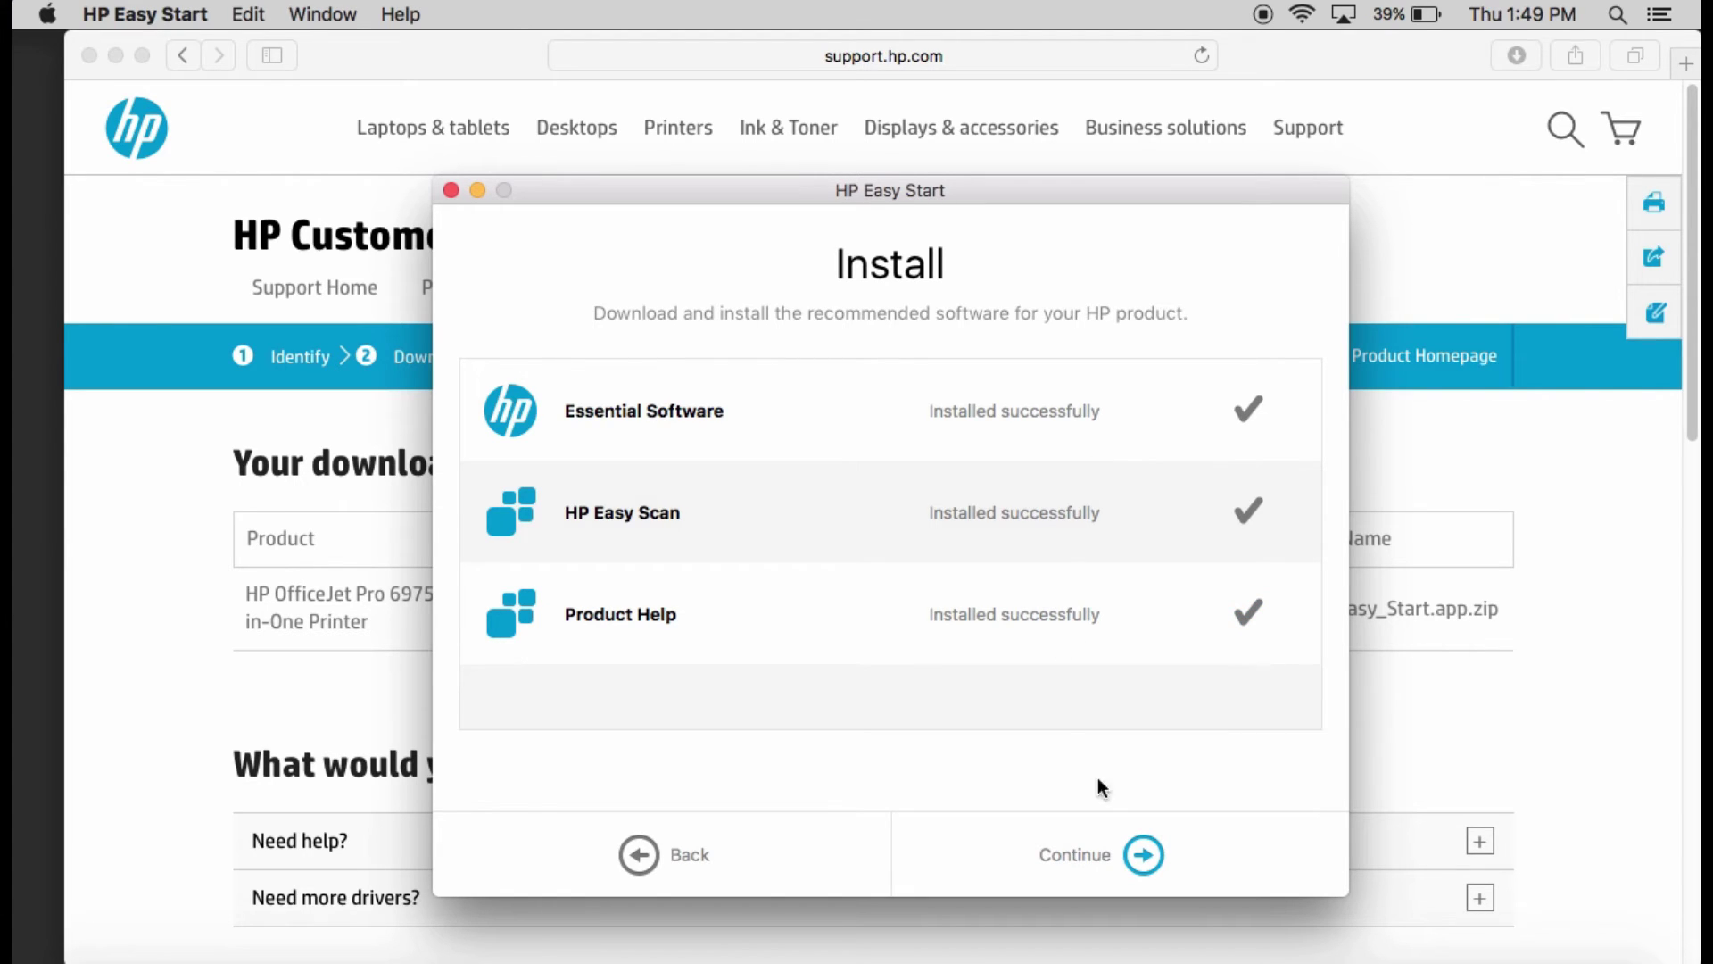
left_click(1144, 852)
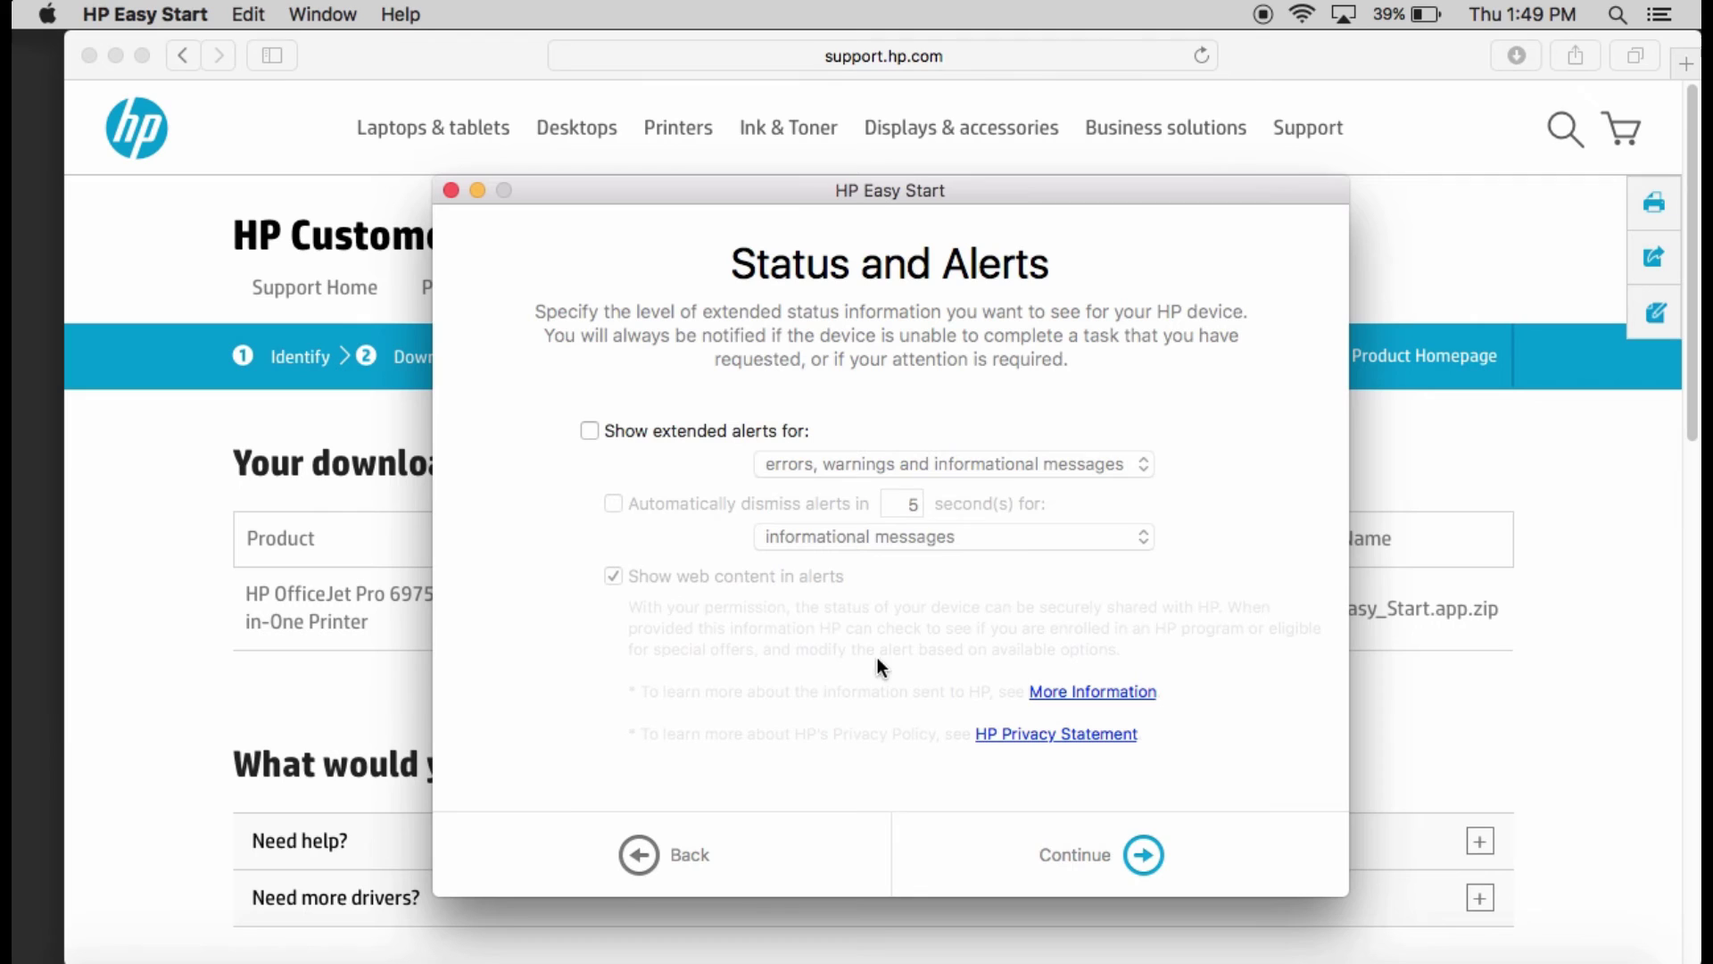
- Enable extended alerts for errors, warnings and informational messages, then continue
left_click(593, 431)
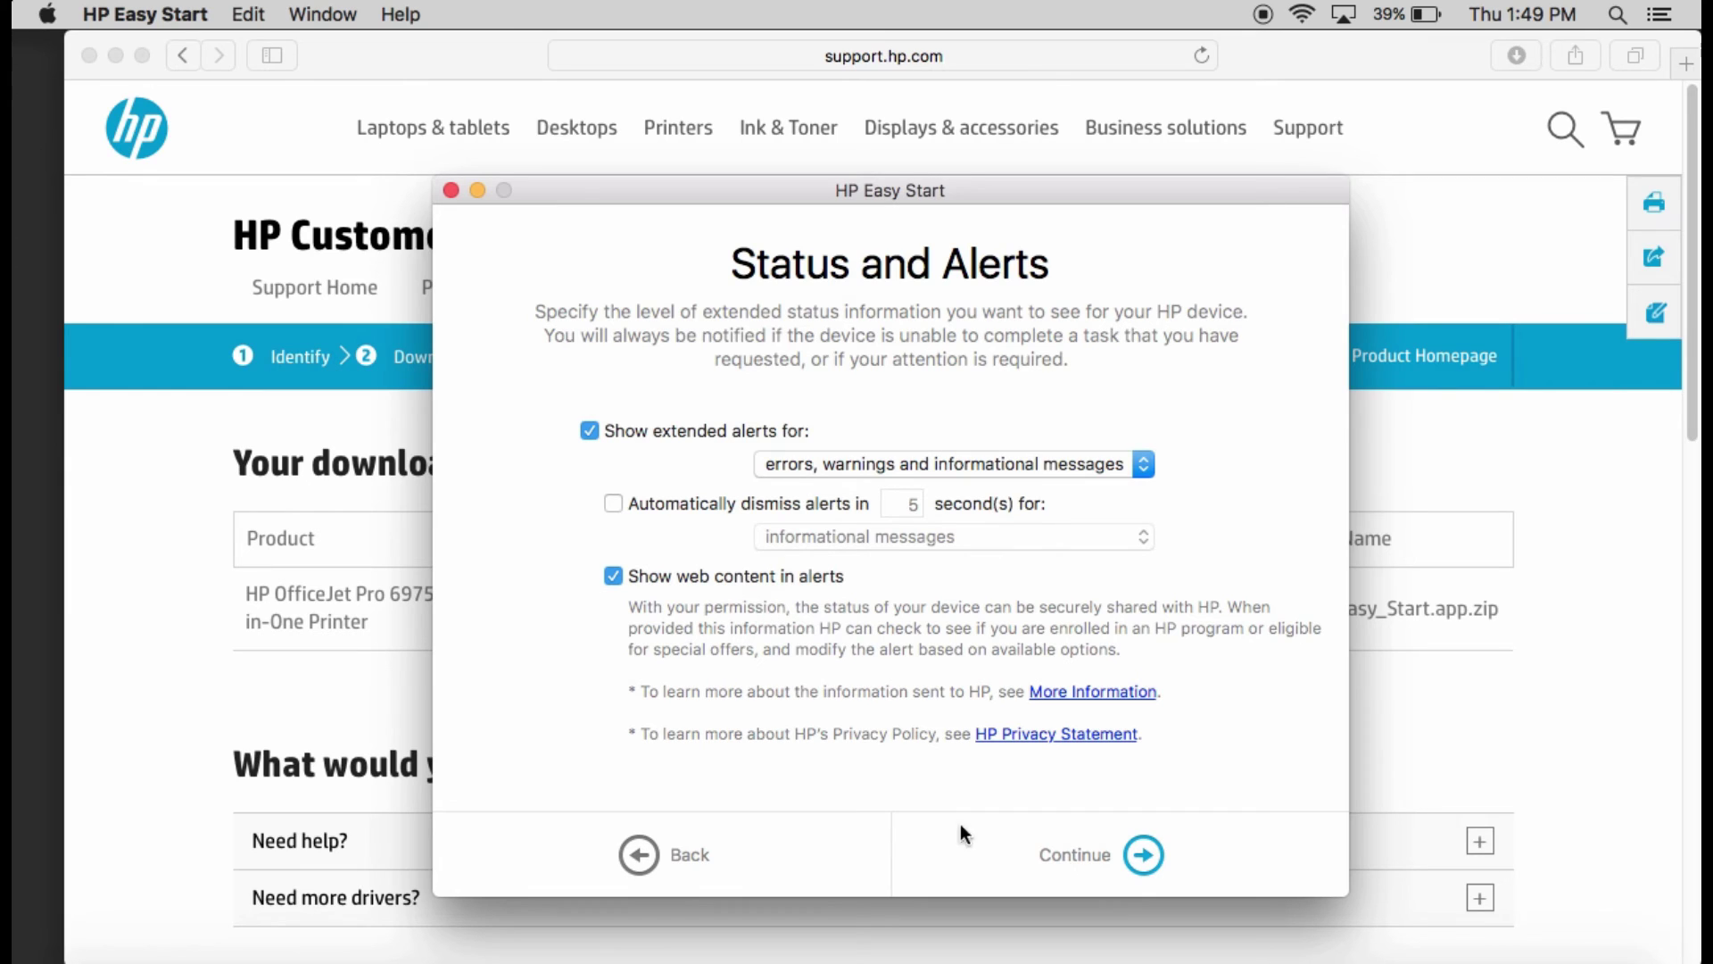
left_click(1139, 858)
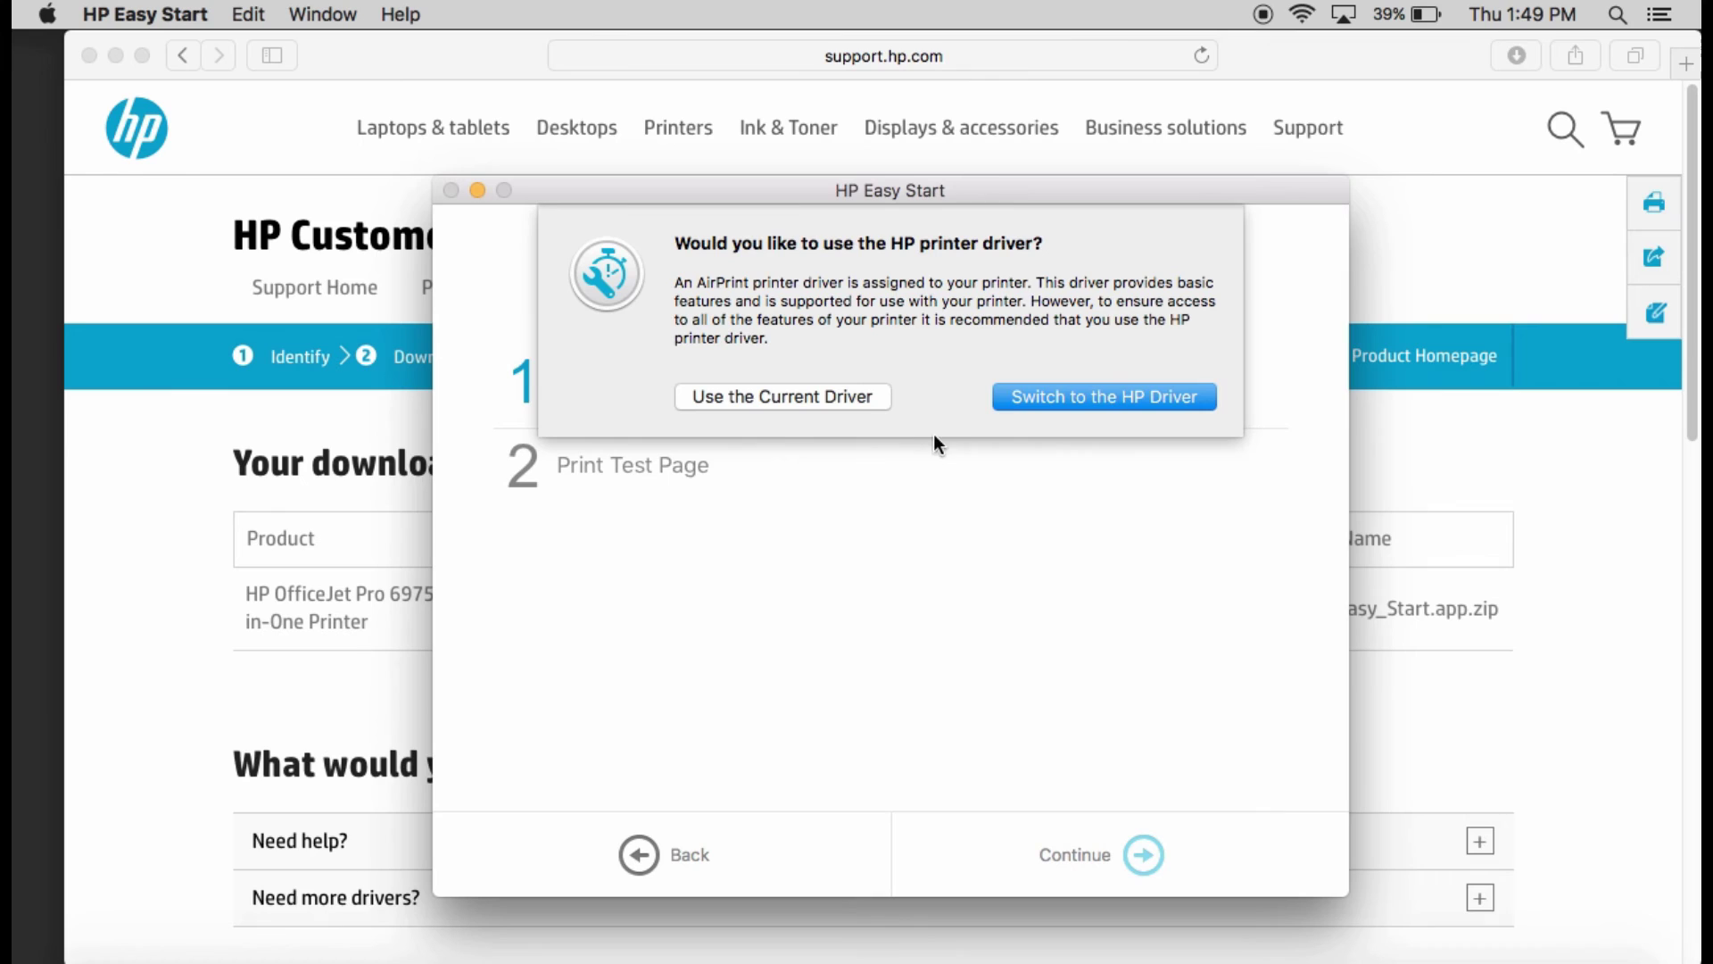
- Switch to the HP driver and add the USB OfficeJet Pro 6970 with its All-in-One driver
left_click(1112, 397)
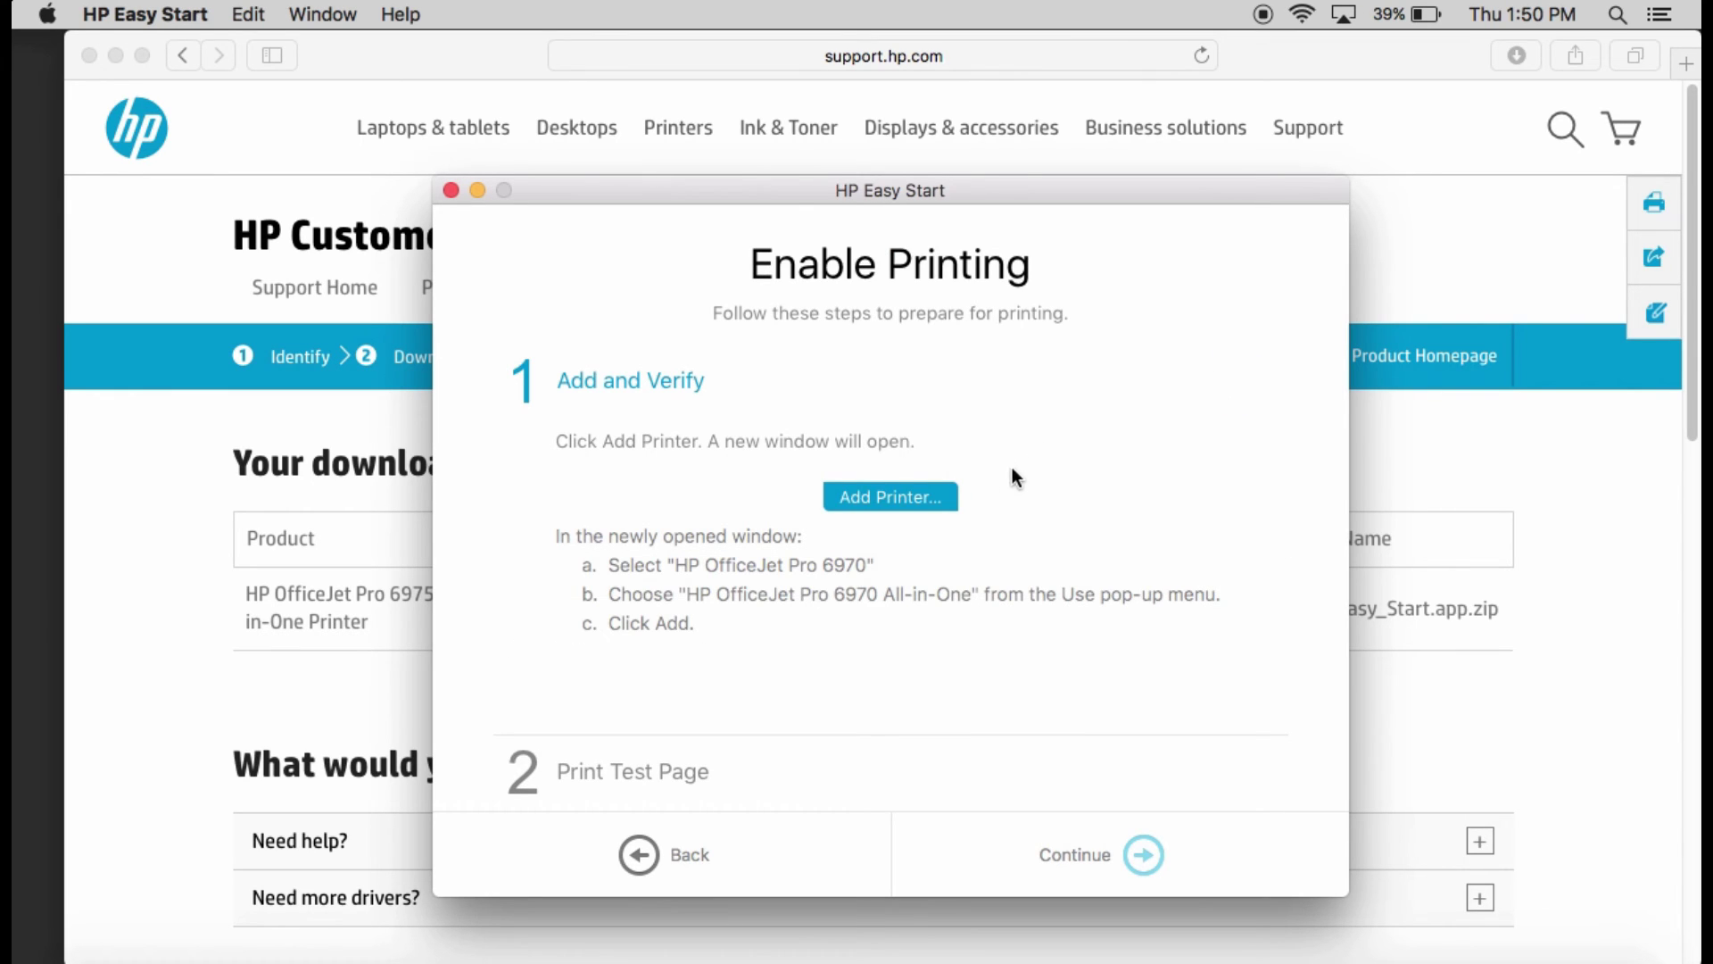
left_click(926, 494)
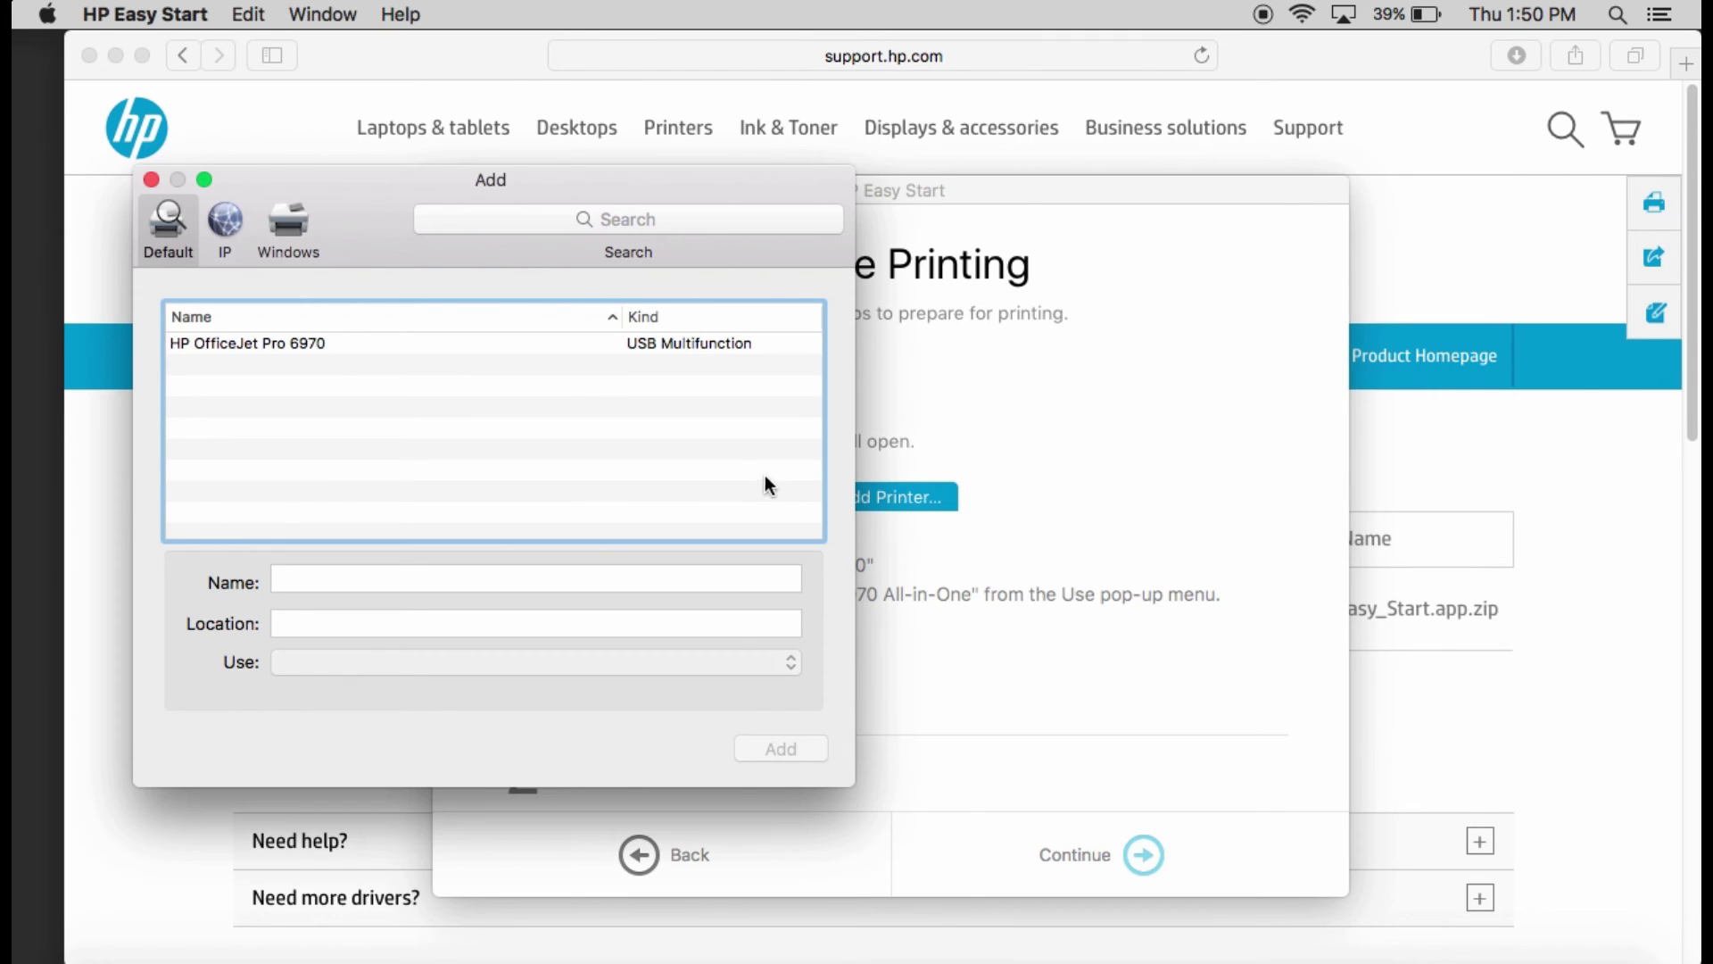
left_click(283, 343)
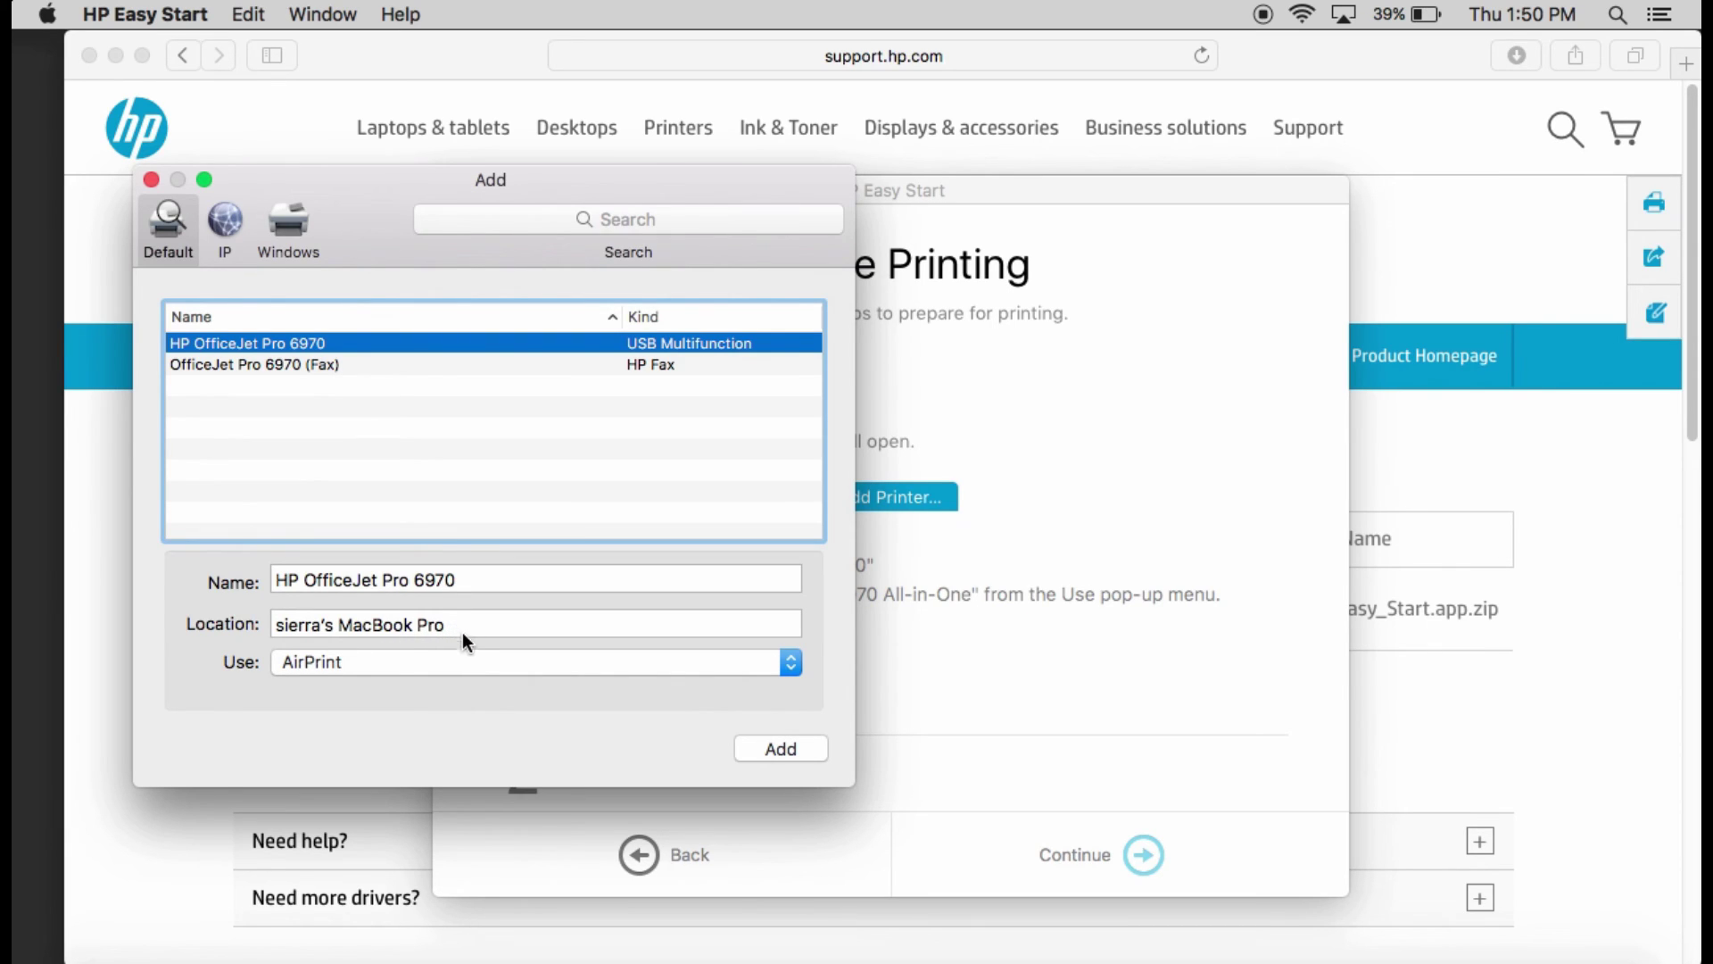
left_click(788, 665)
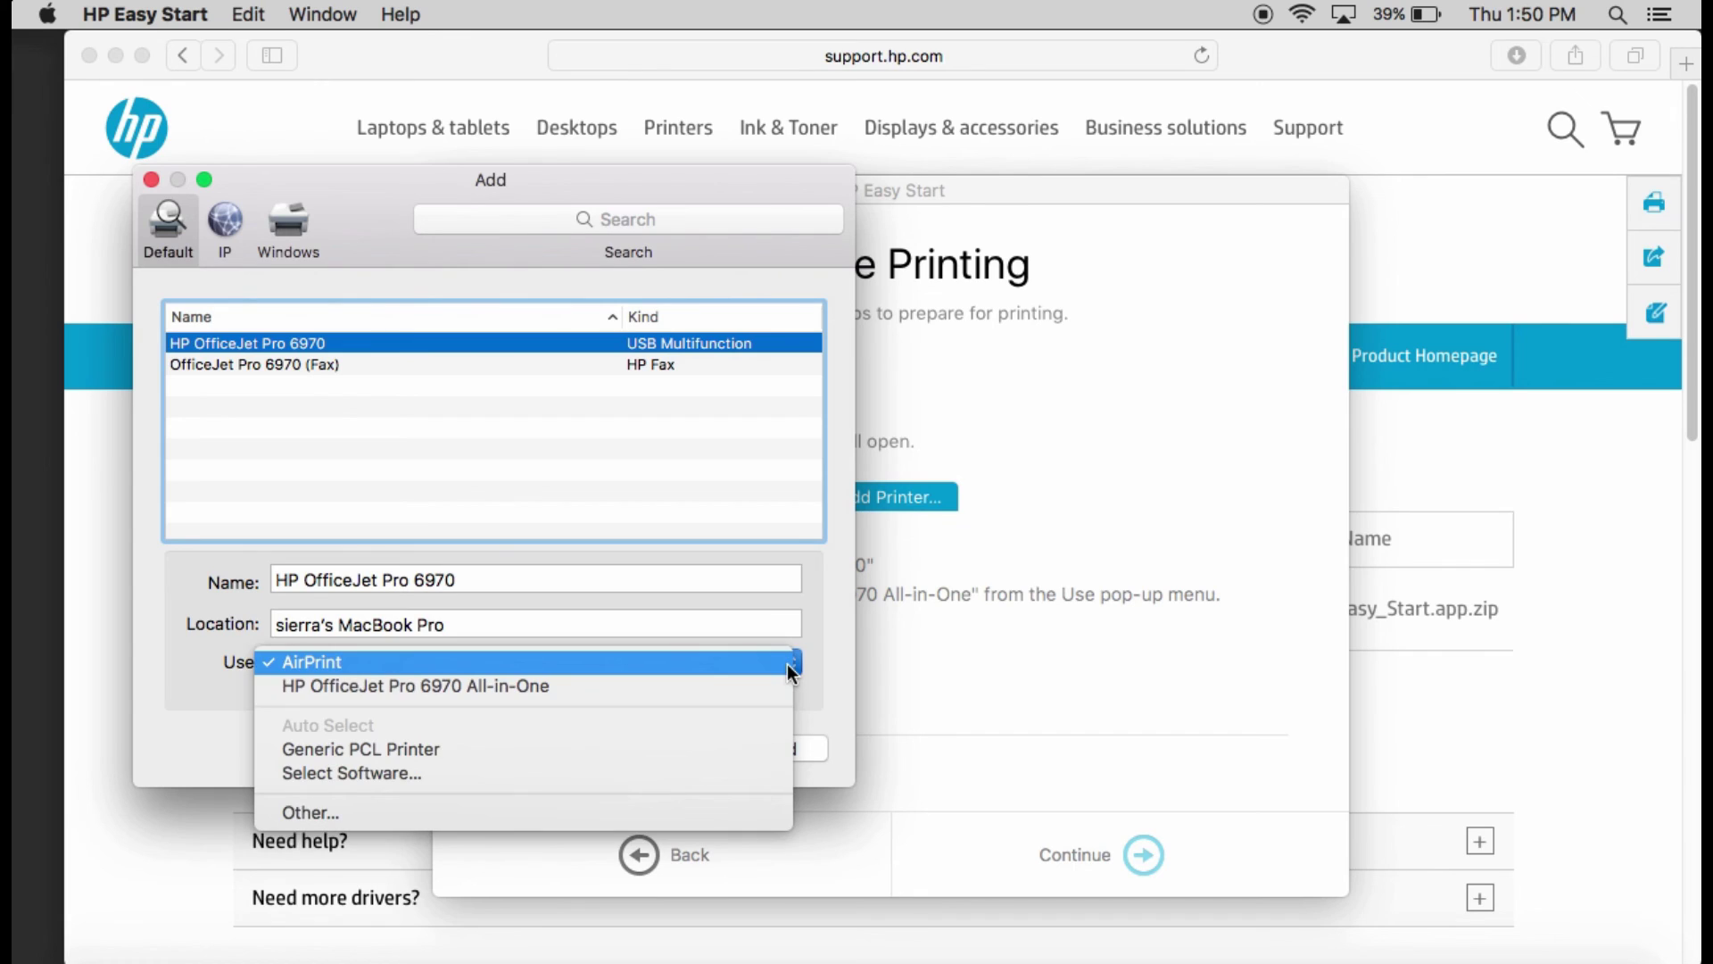
left_click(675, 684)
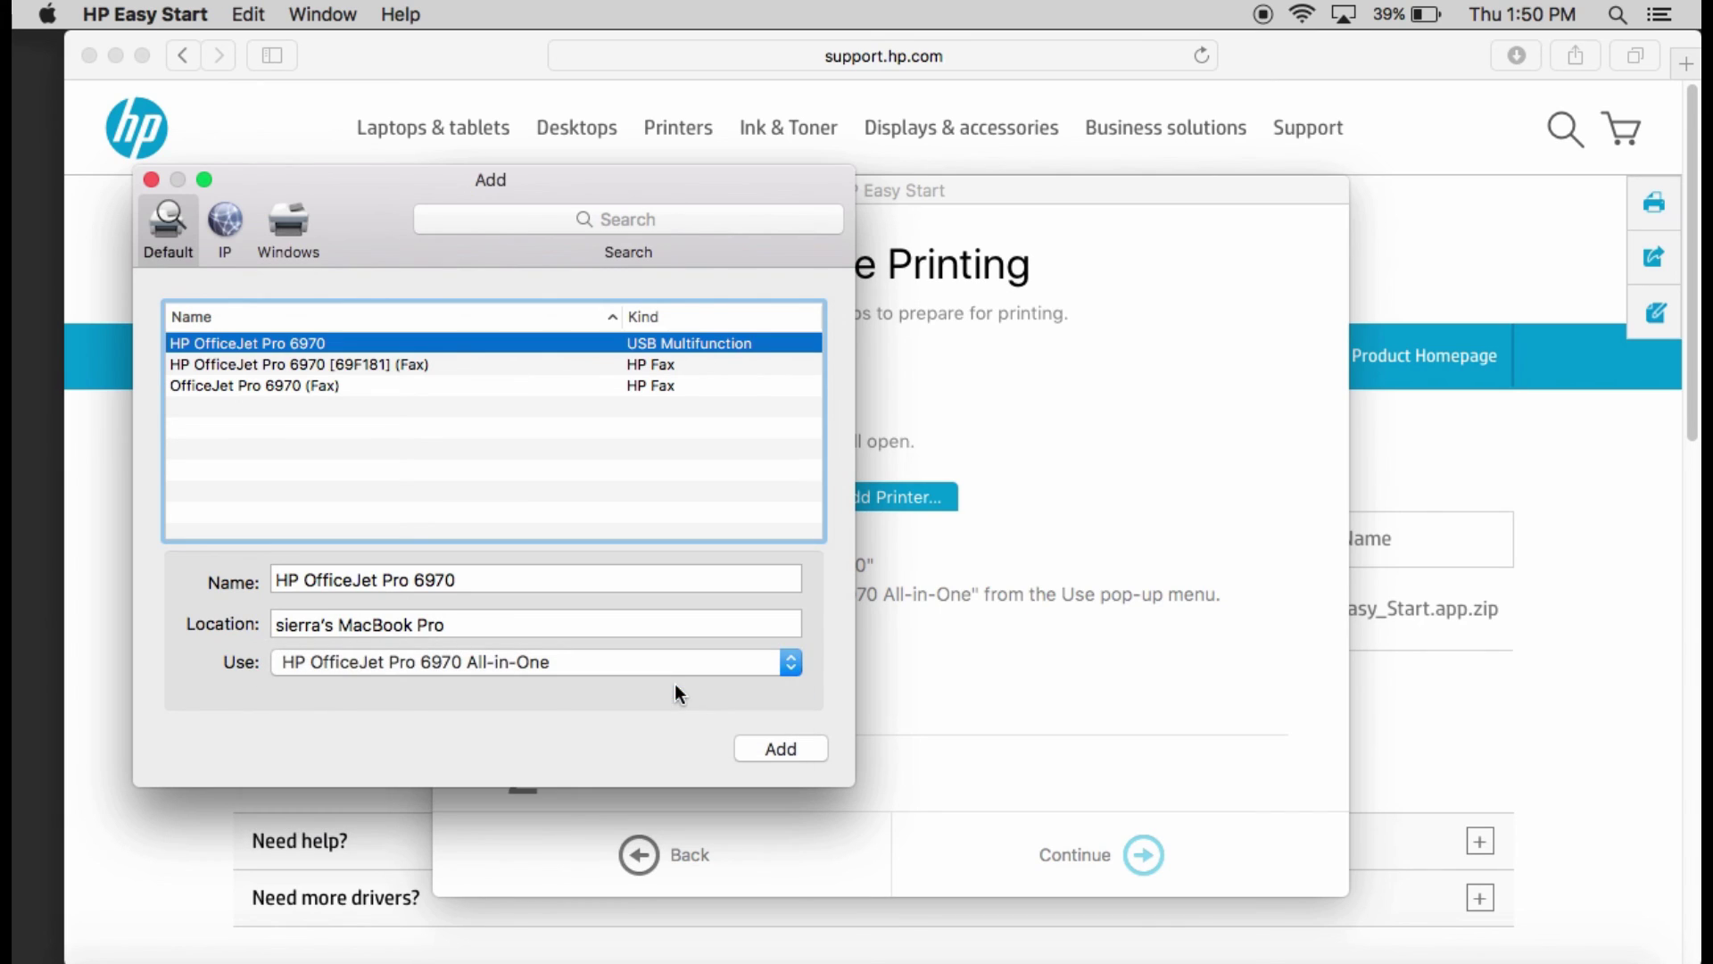
left_click(780, 749)
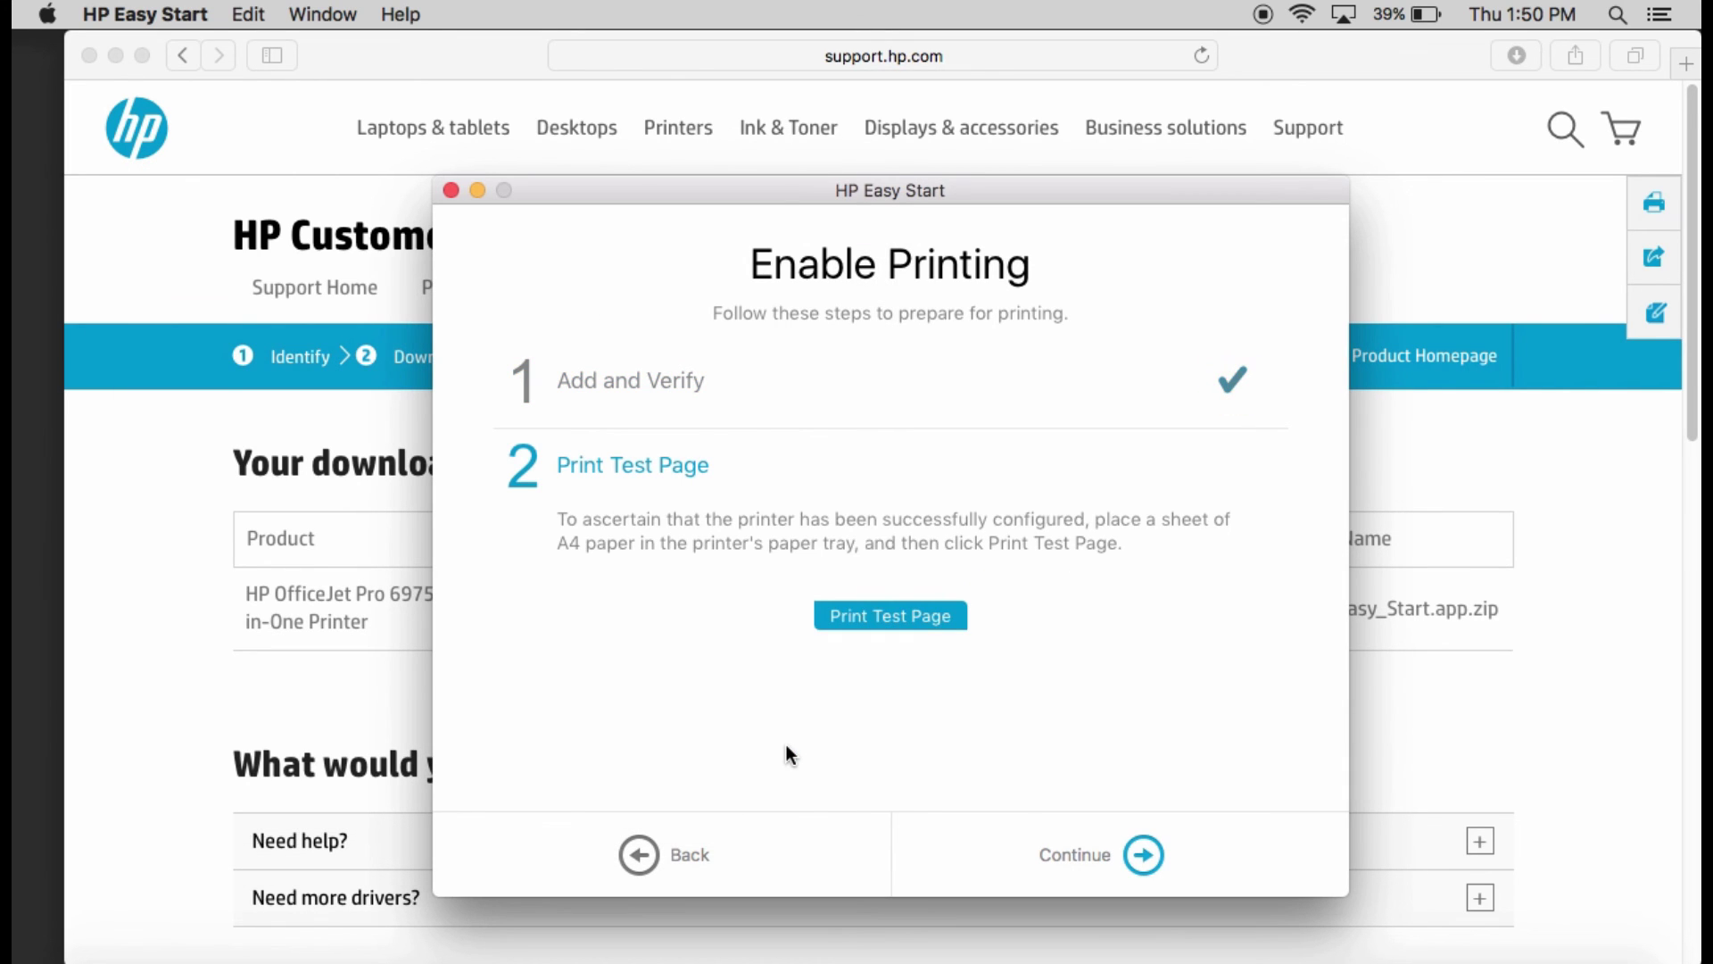
- Print a test page on the OfficeJet Pro 6970 and continue to online setup
left_click(877, 623)
left_click(1145, 854)
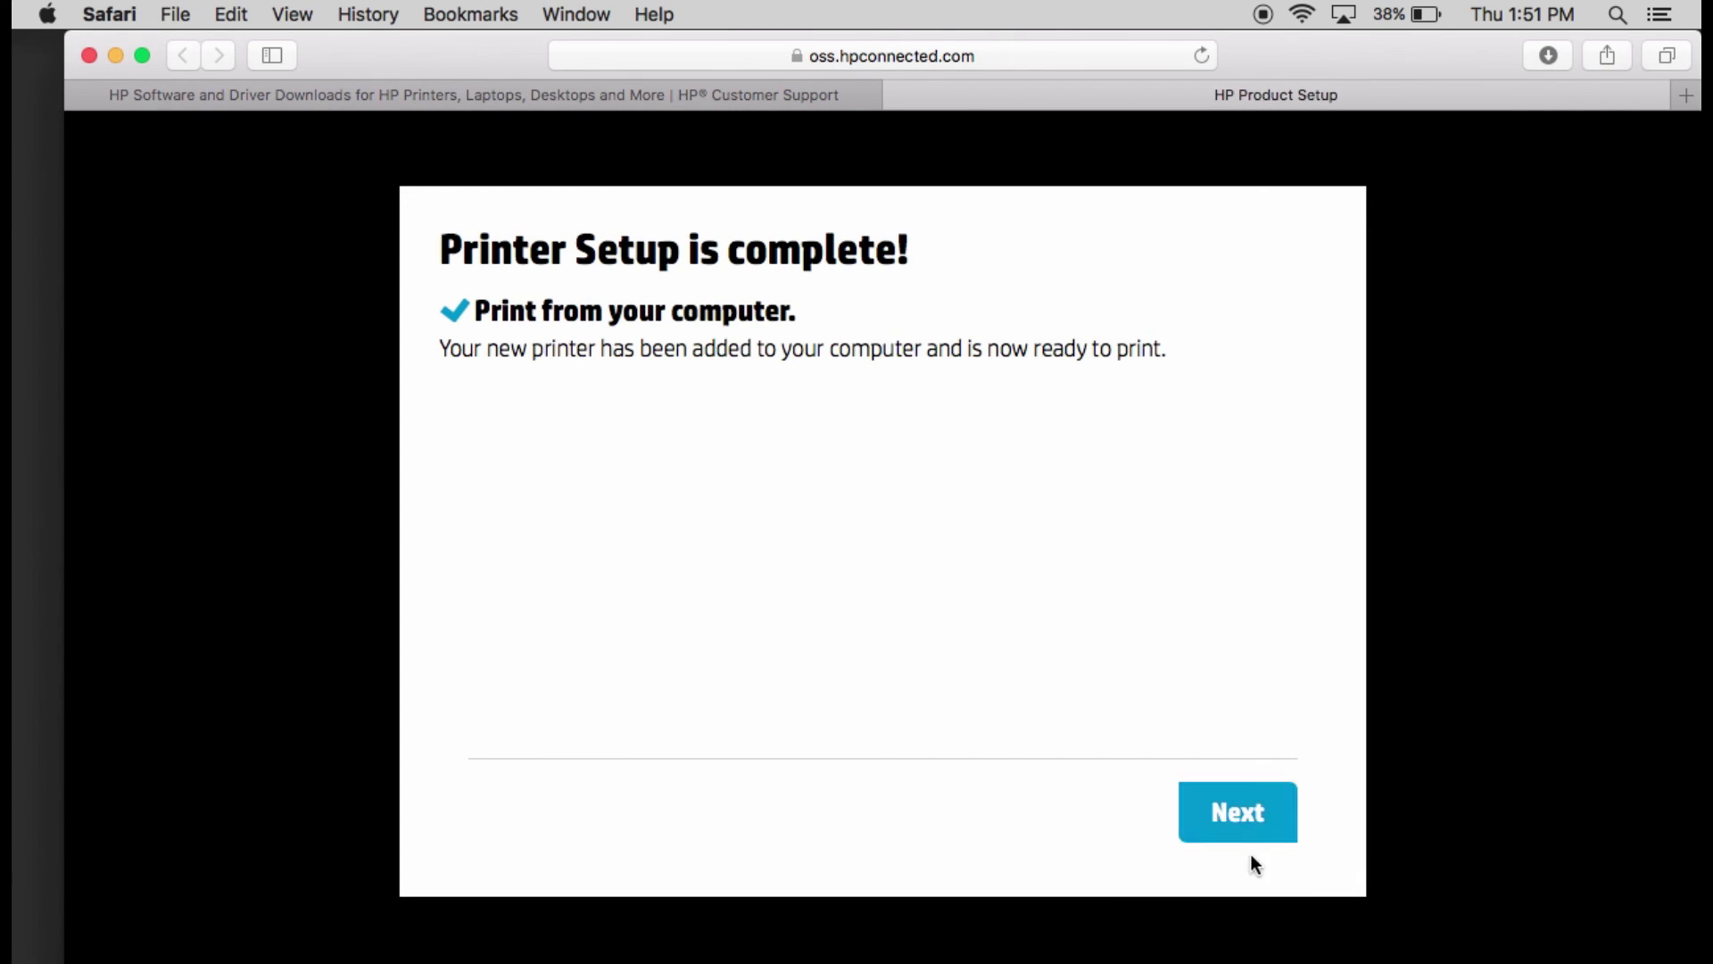
- Move past the 'Printer Setup is complete' page to HP product registration
left_click(1233, 818)
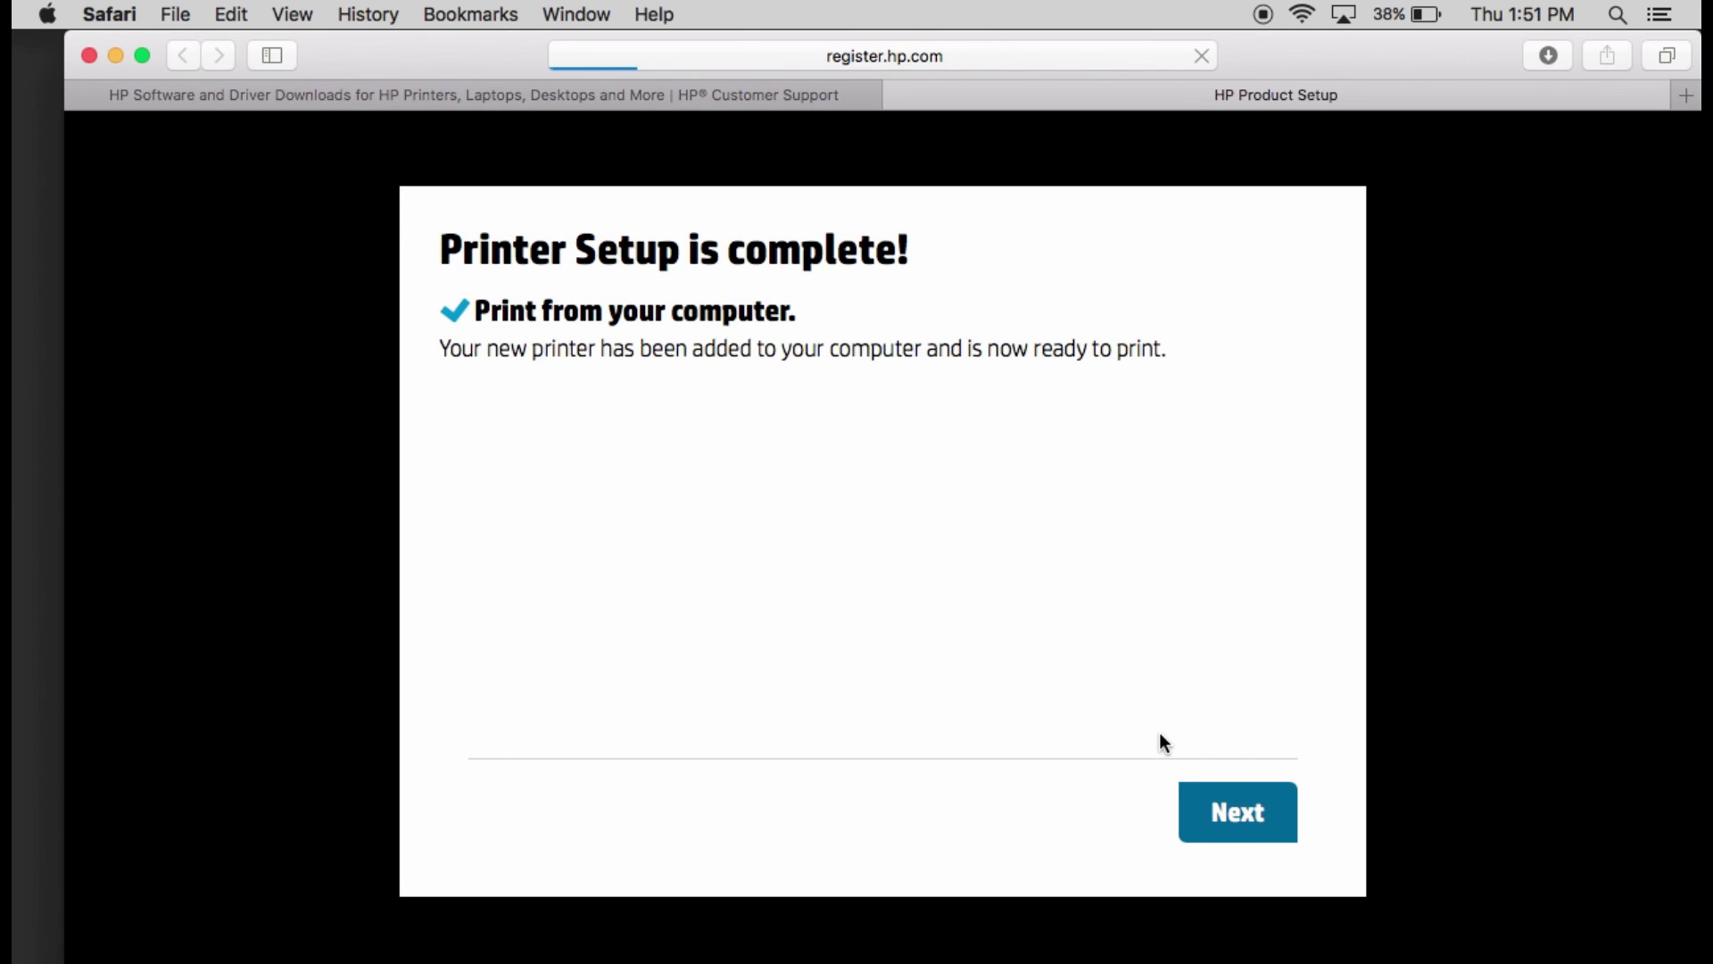